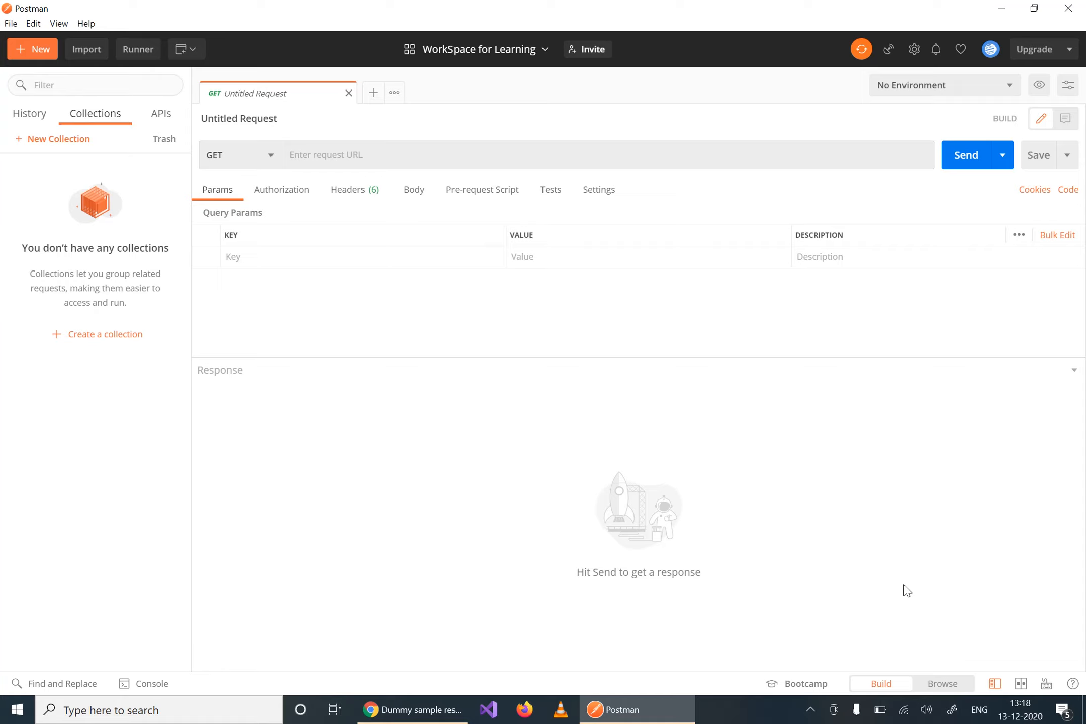
Look over the workspace's Browse and Build views, then its History, Collections and APIs lists
left_click(943, 685)
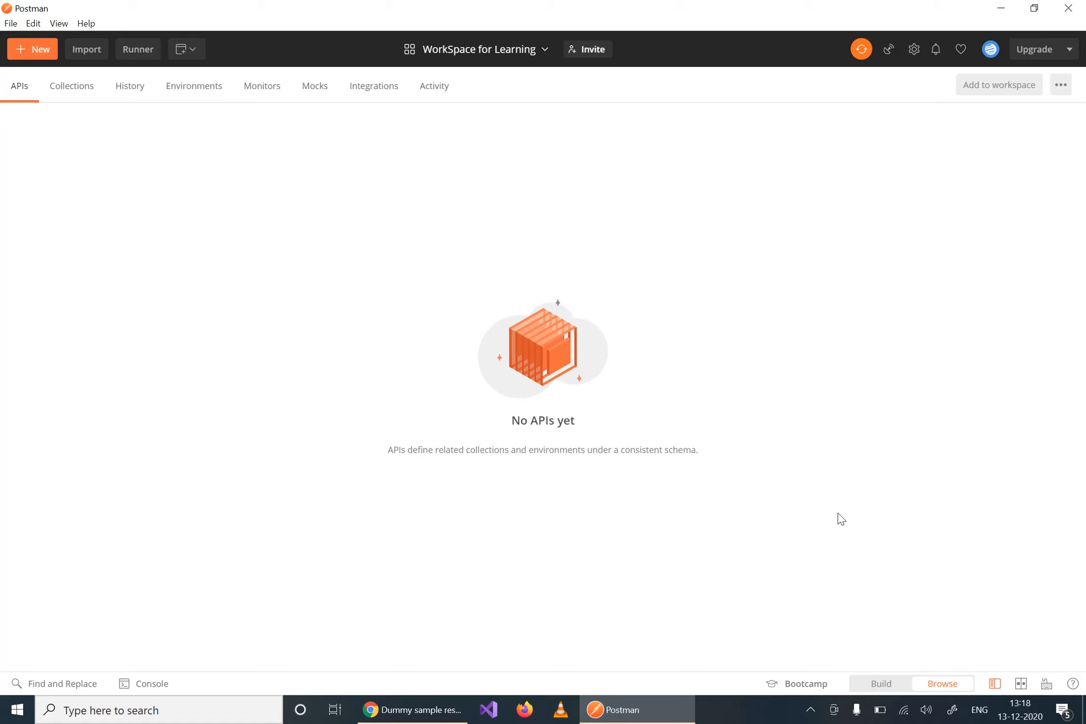
left_click(881, 685)
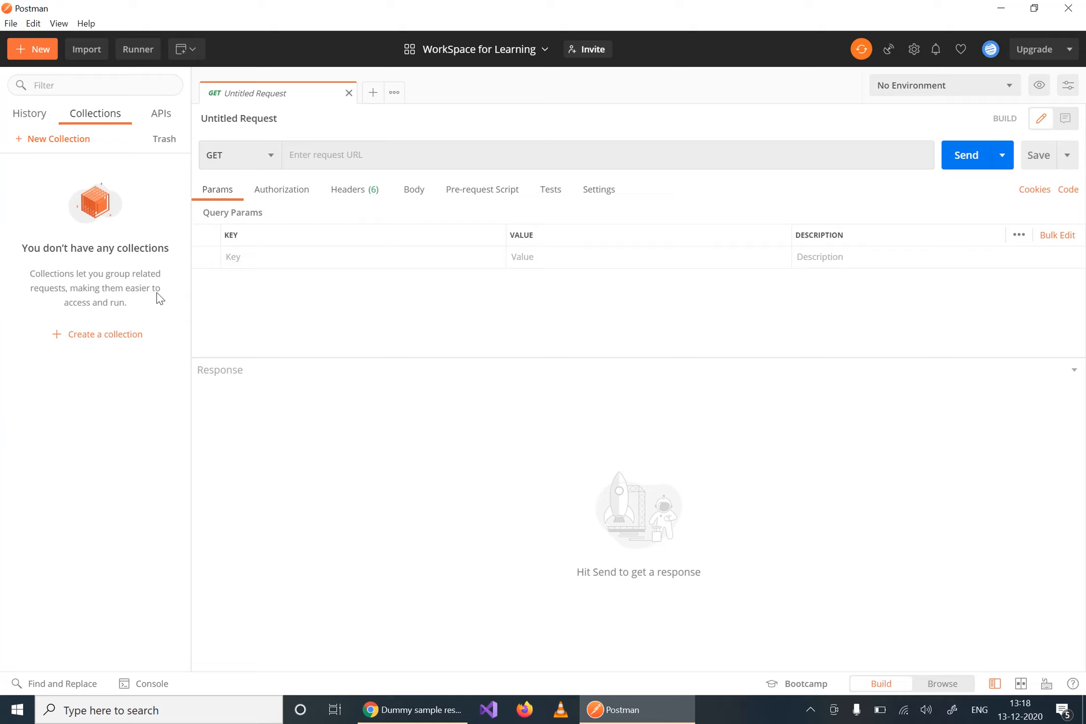
left_click(27, 121)
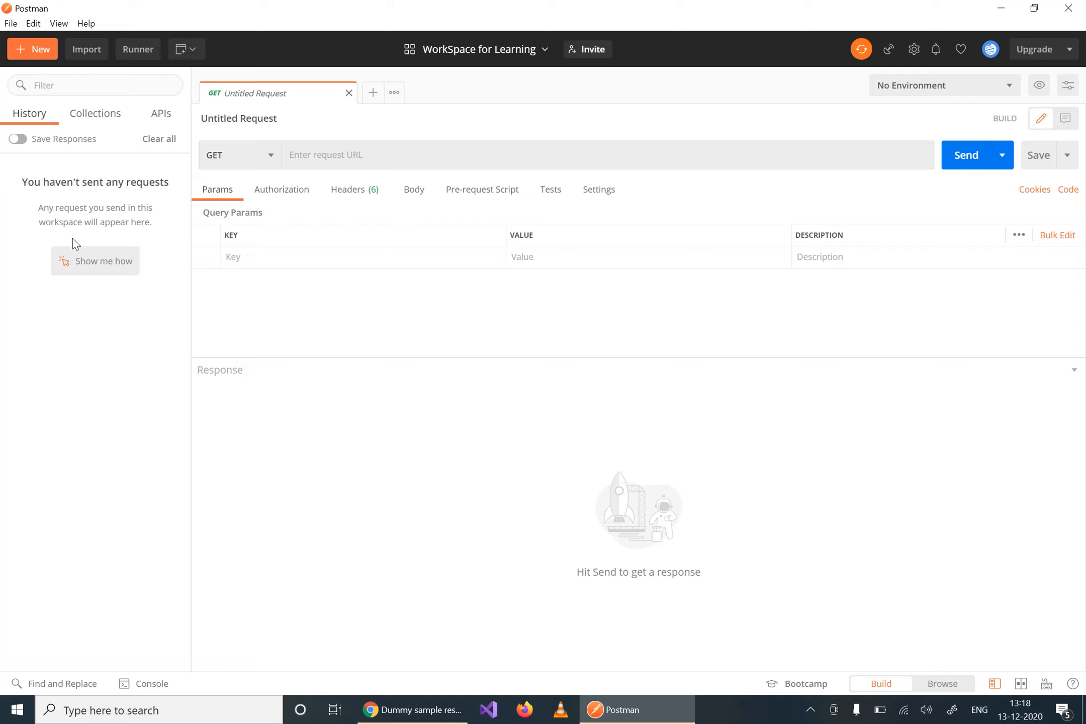
left_click(89, 117)
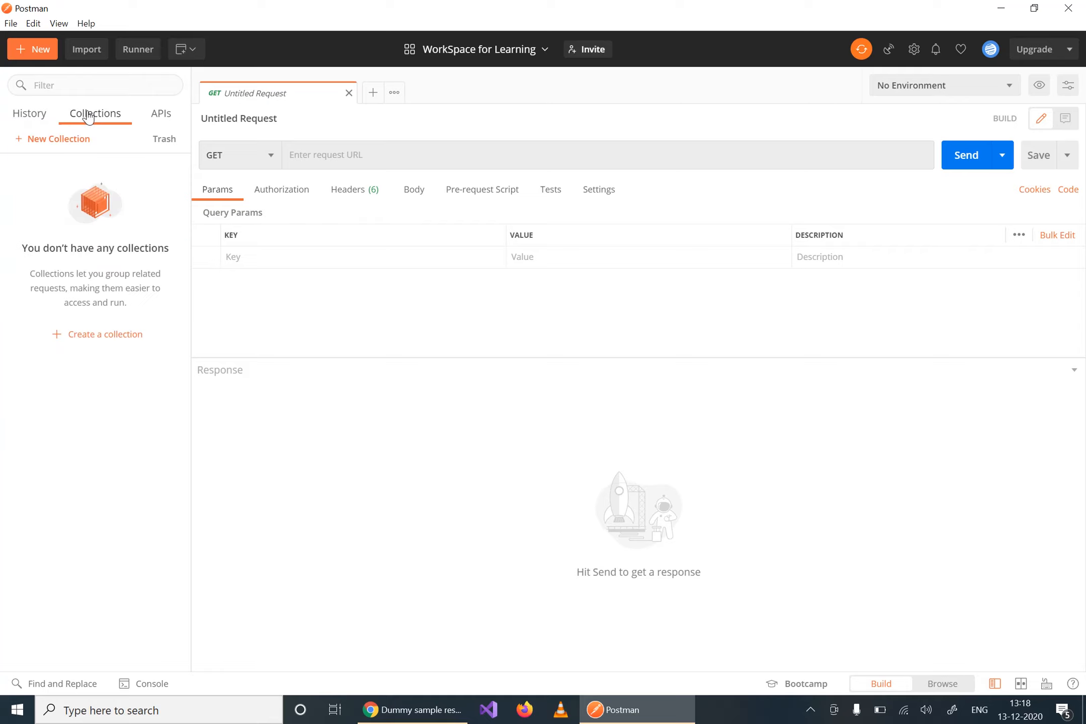
left_click(164, 119)
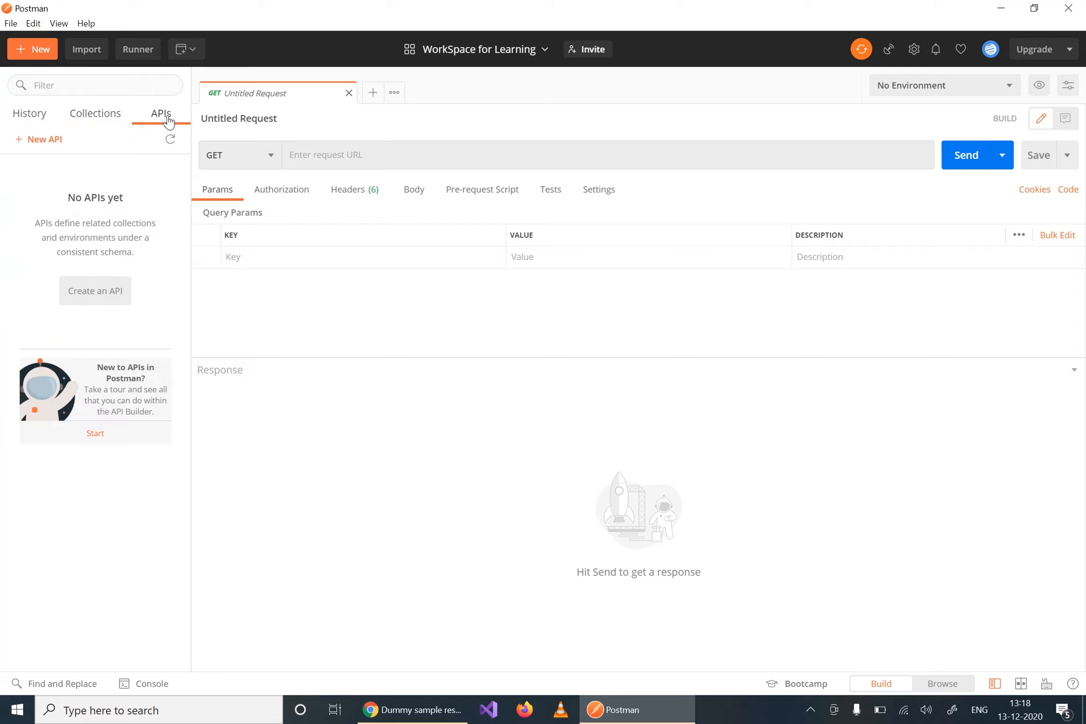
left_click(98, 118)
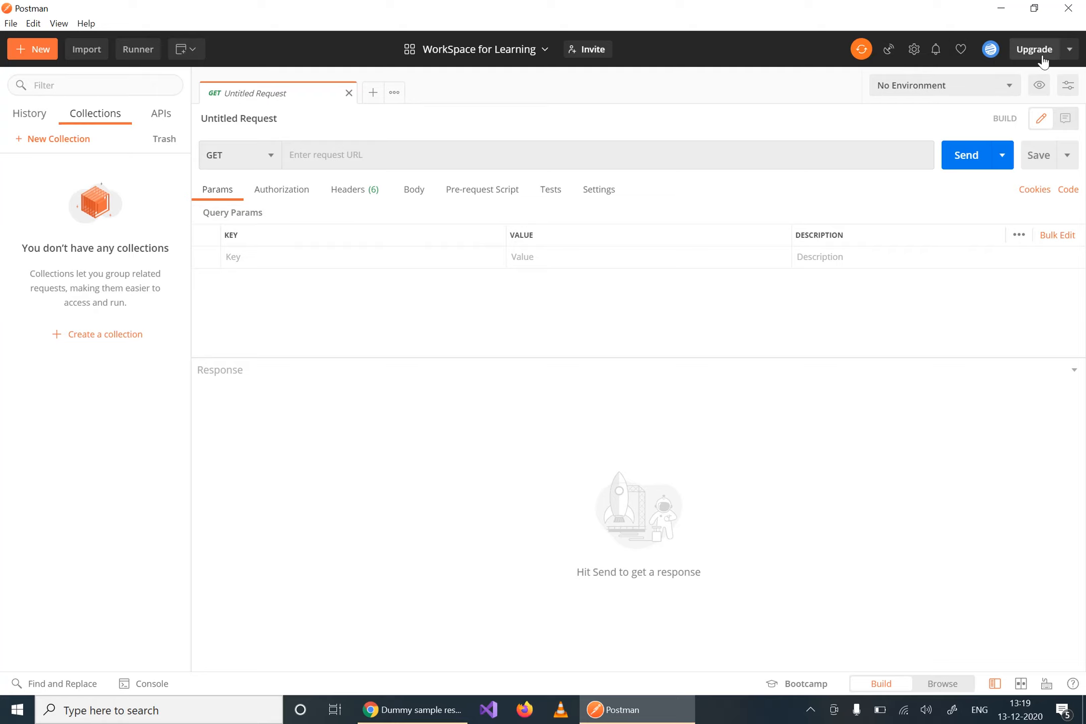
Look through the available settings options, the team resource usage and the account options
left_click(913, 49)
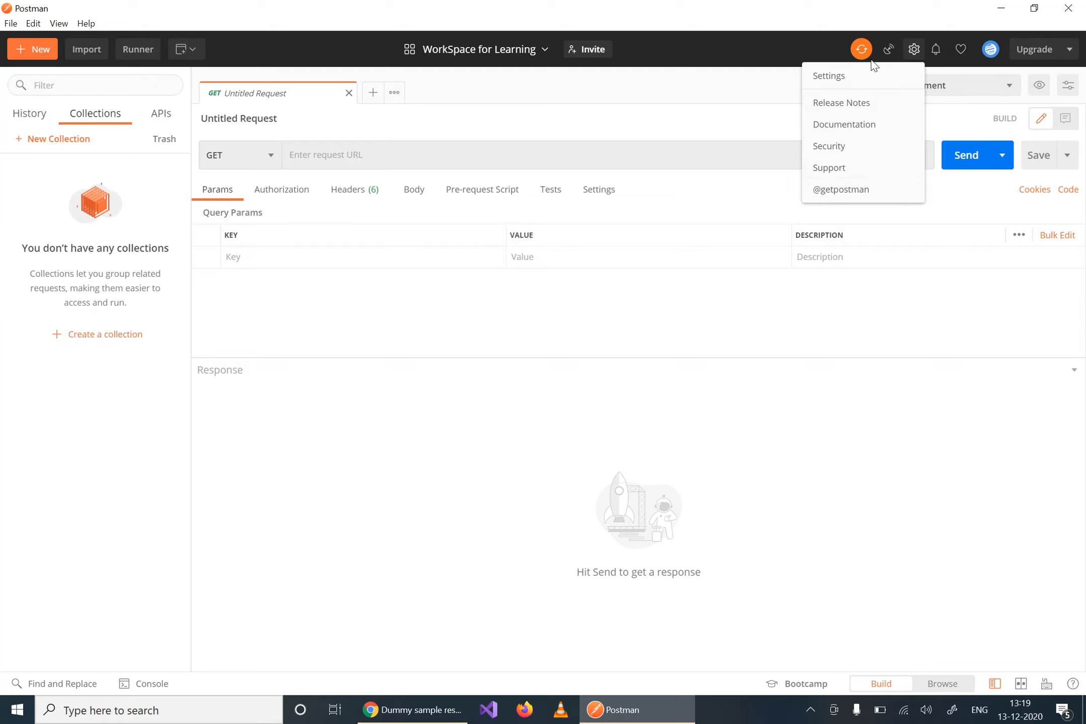
left_click(1070, 51)
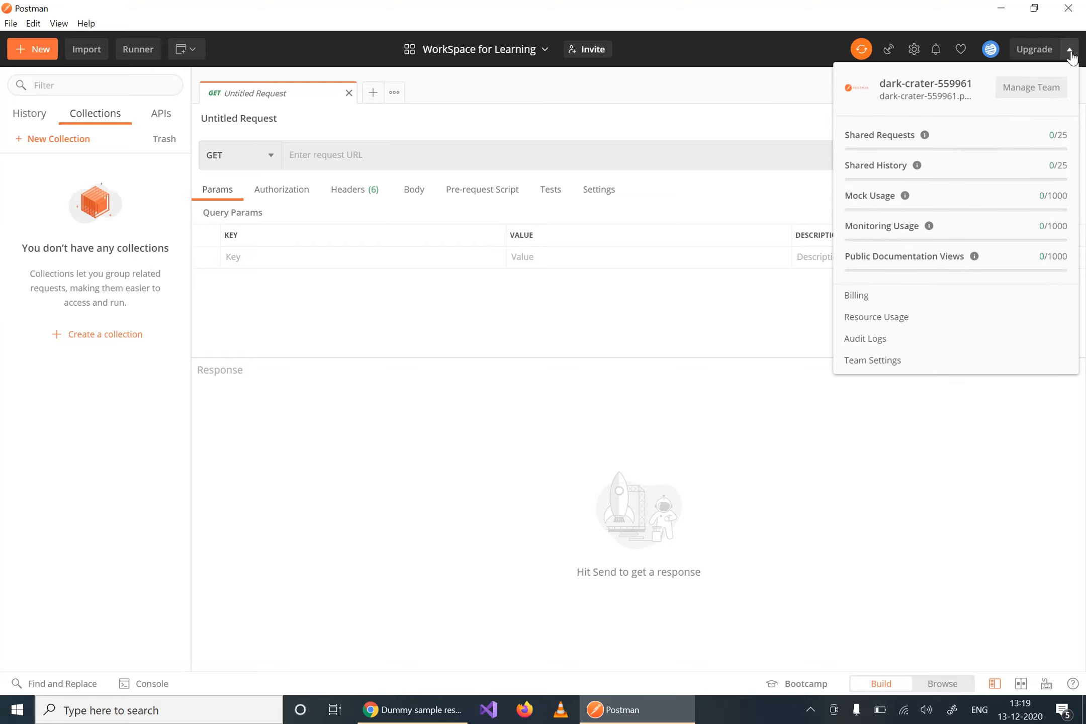
left_click(991, 50)
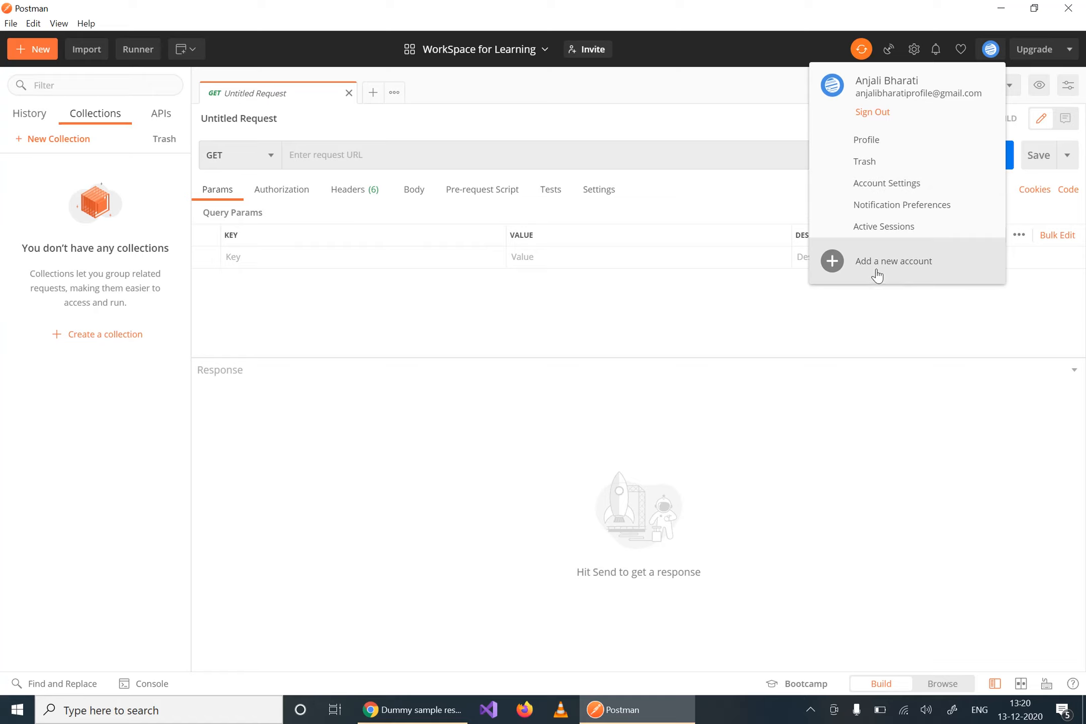
left_click(840, 333)
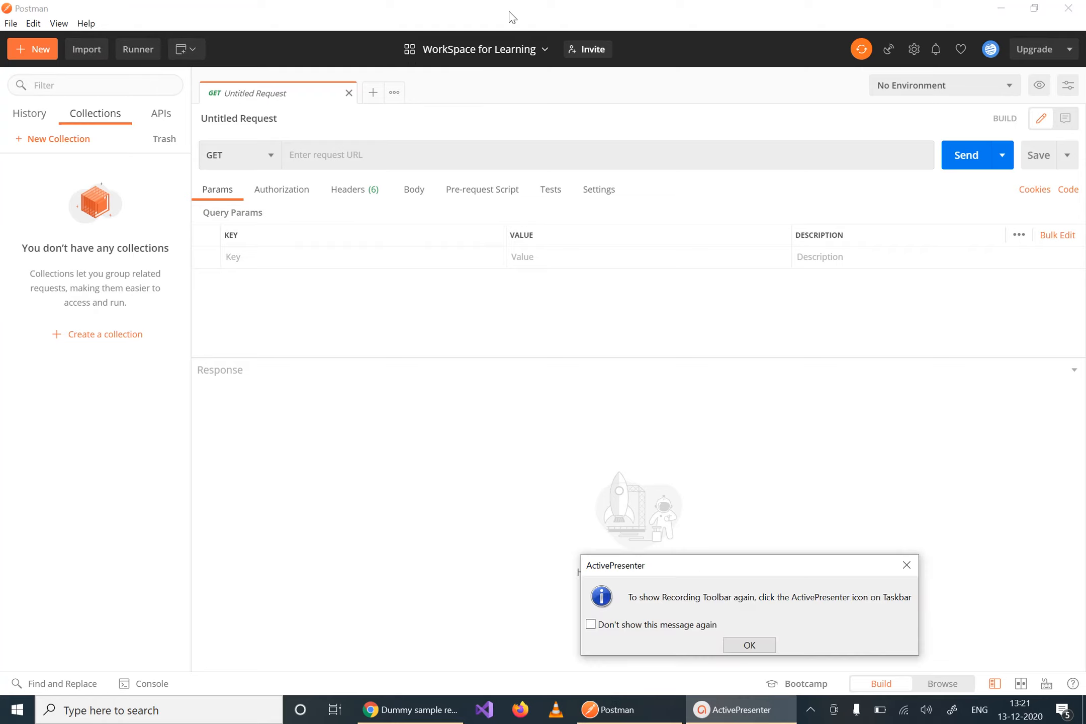
Examine the options for creating new items, importing data and running collections, closing each window after viewing it
left_click(32, 49)
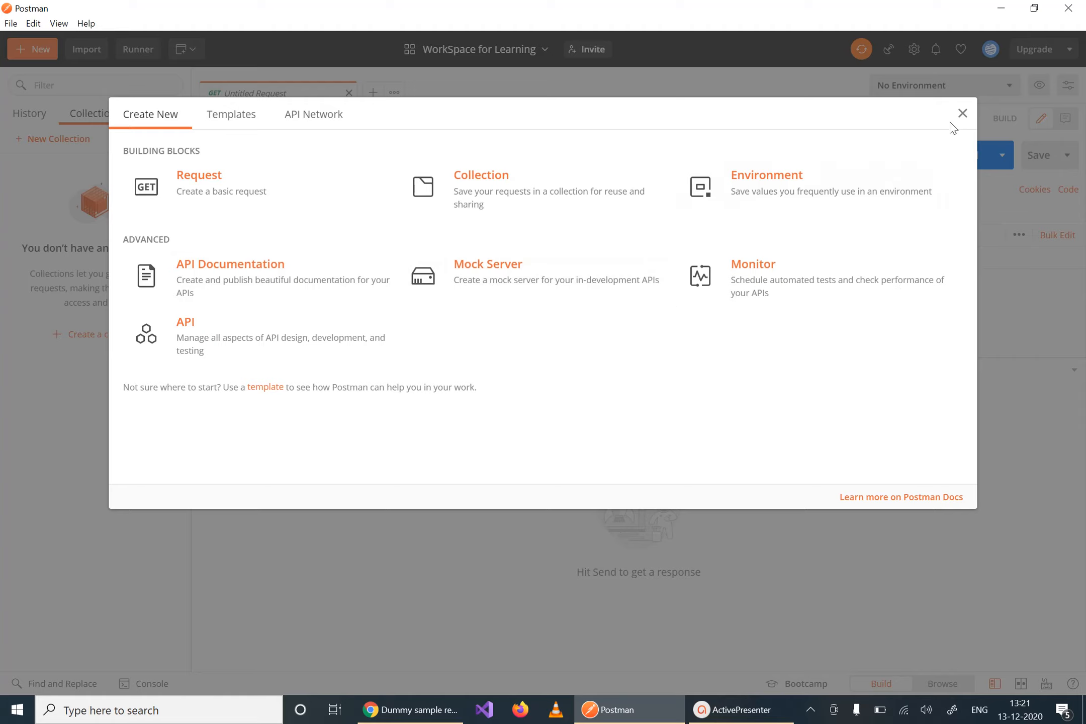
left_click(962, 114)
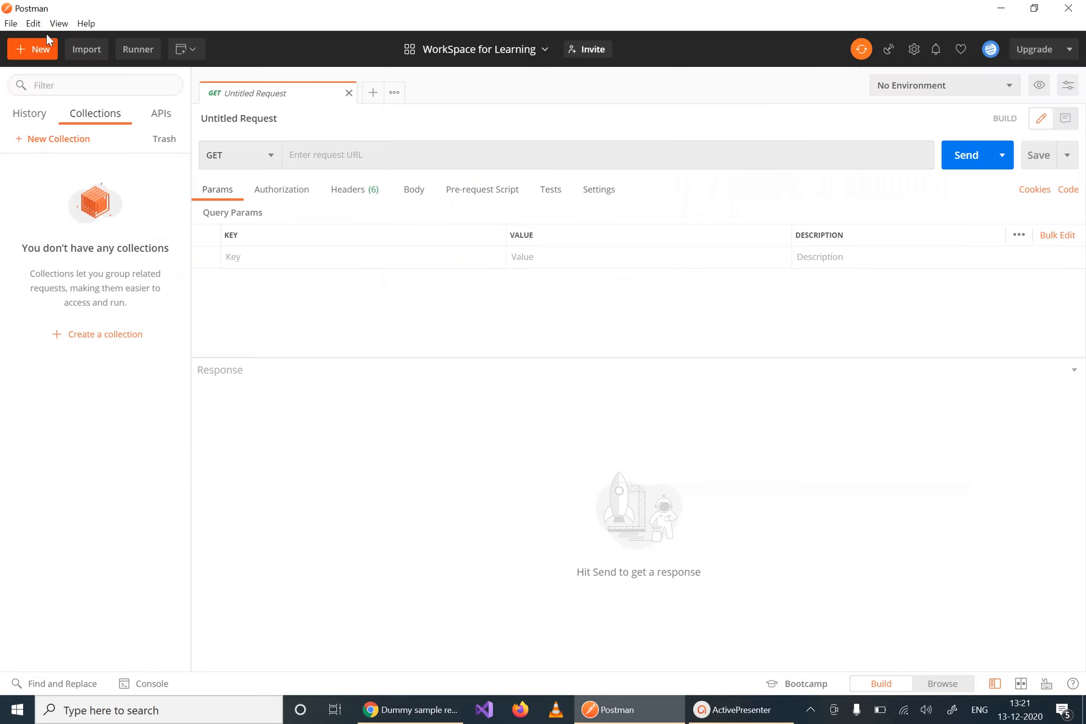
left_click(90, 58)
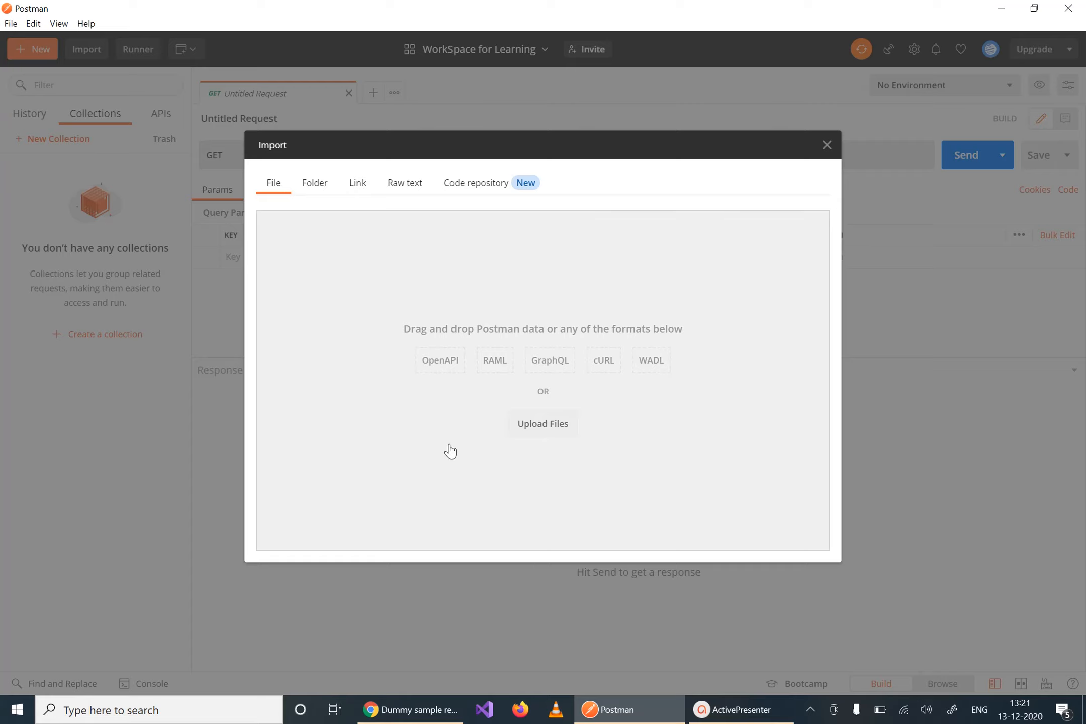
left_click(830, 144)
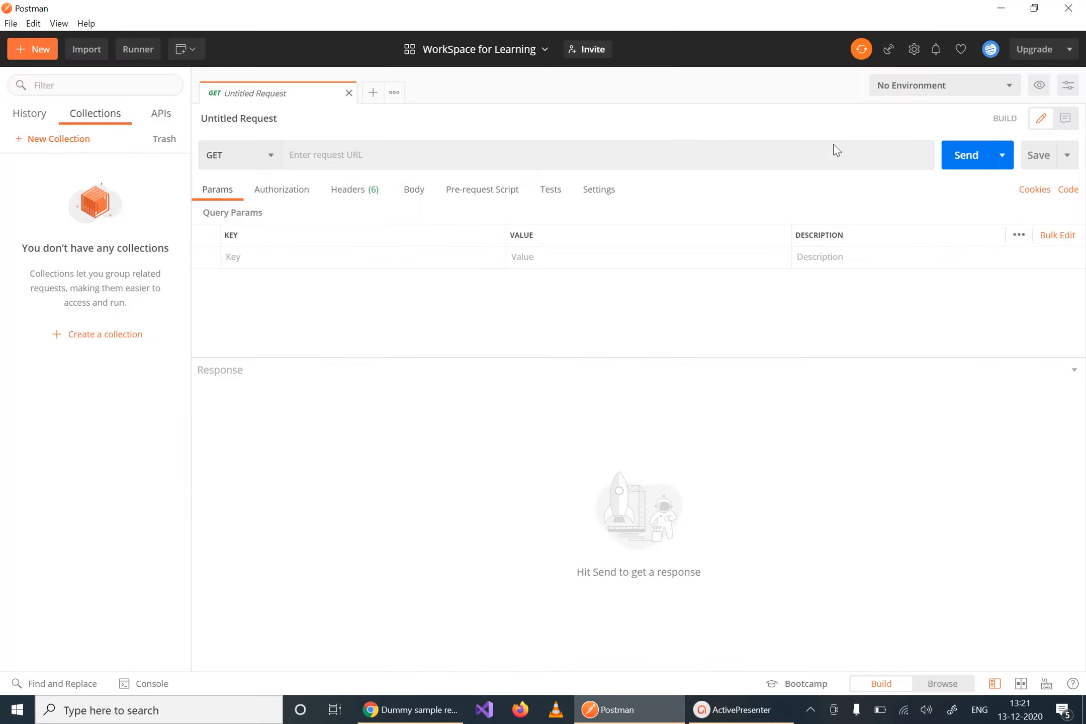
left_click(146, 49)
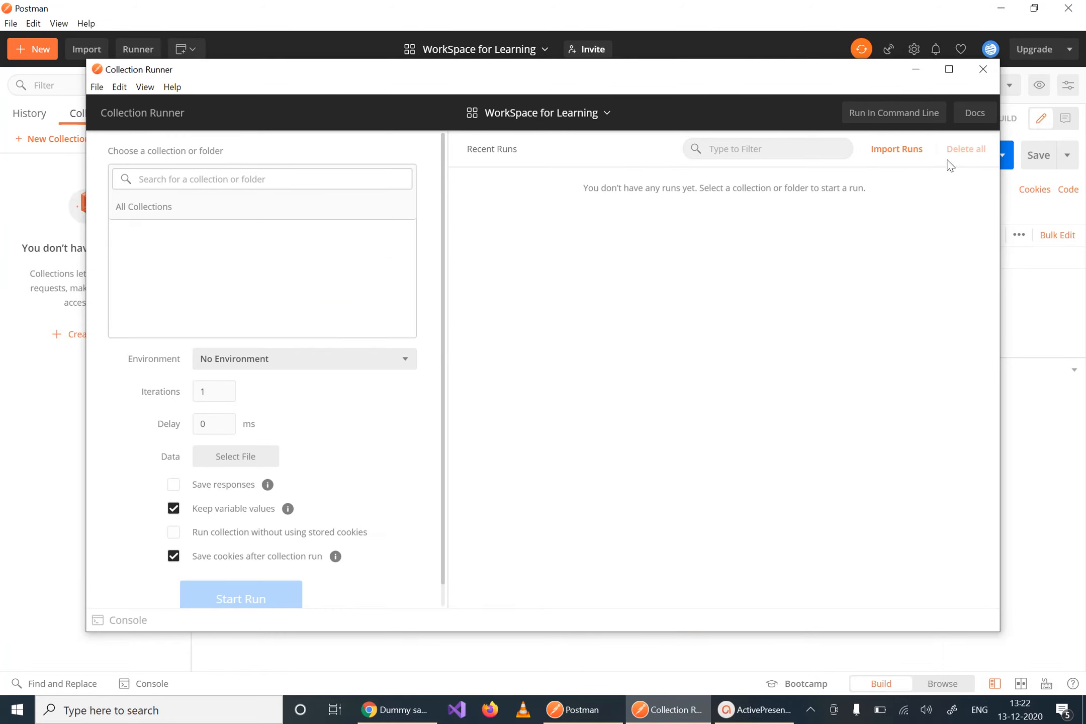
left_click(976, 69)
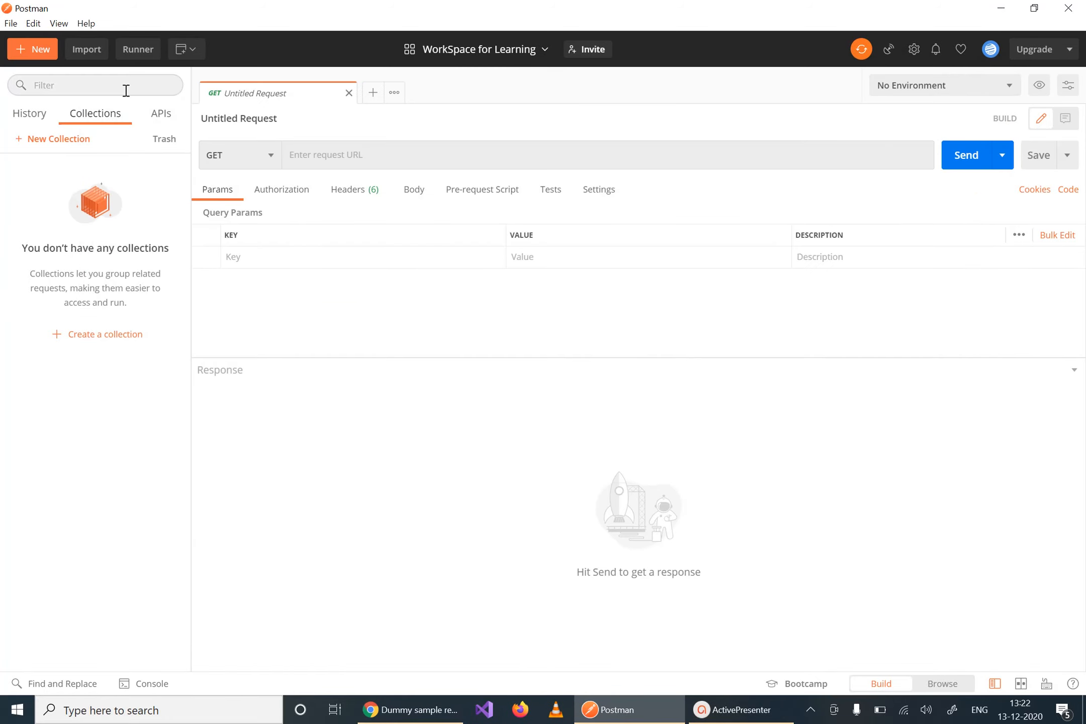
Create a personal workspace named Demo-Workspance
left_click(543, 50)
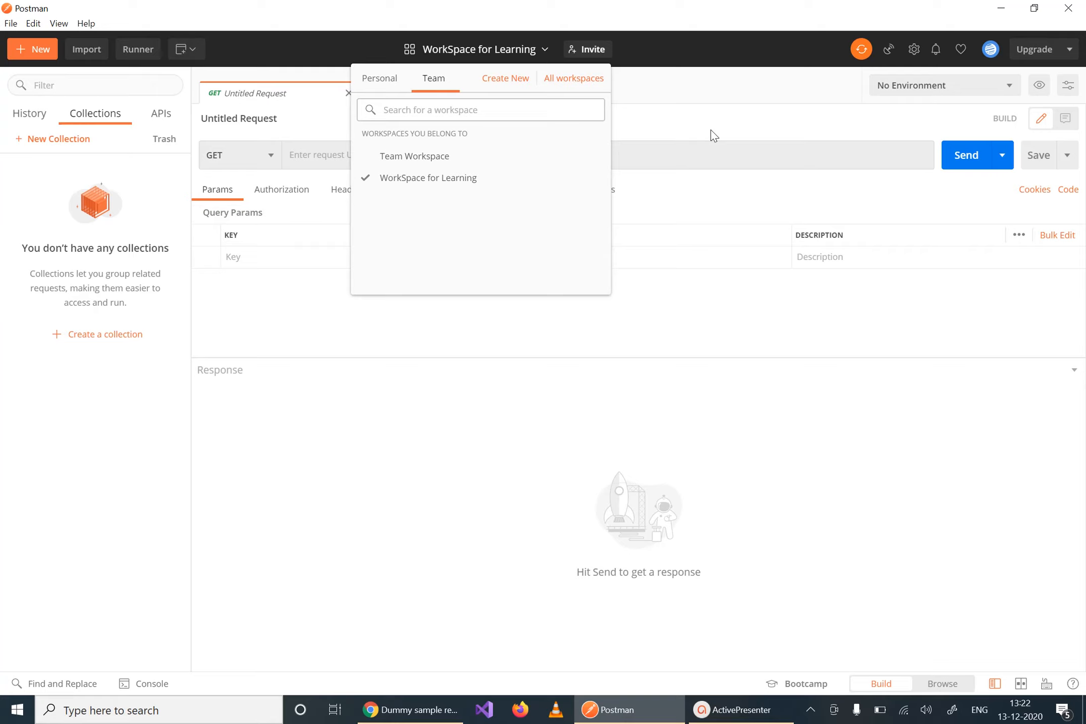
left_click(692, 119)
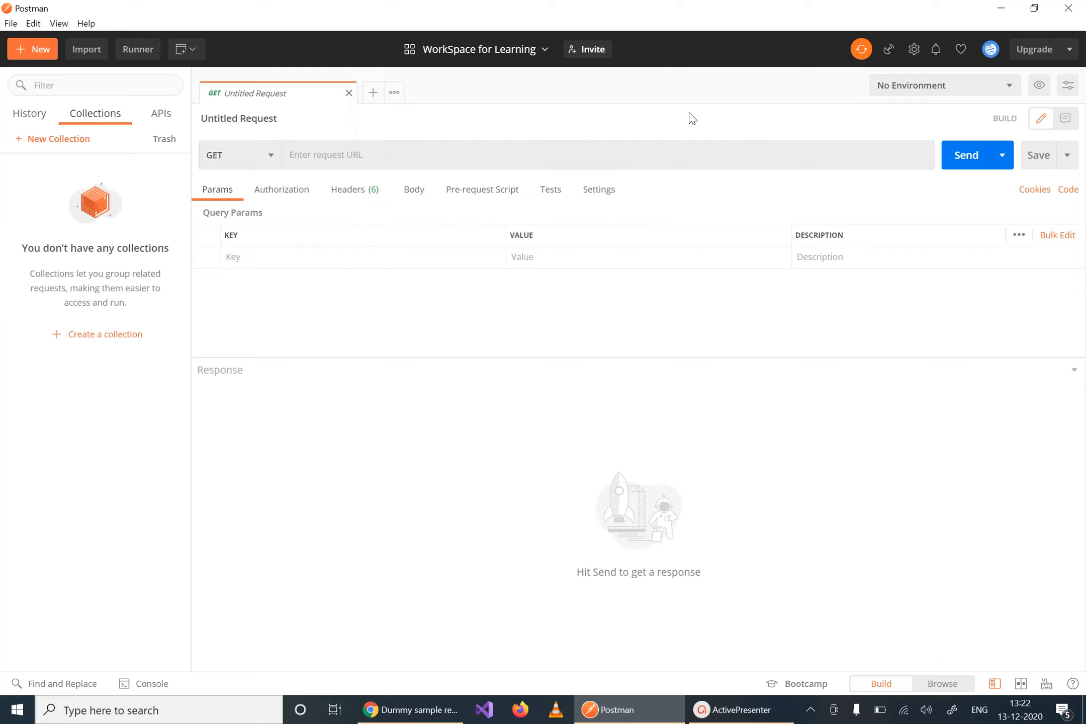
left_click(548, 50)
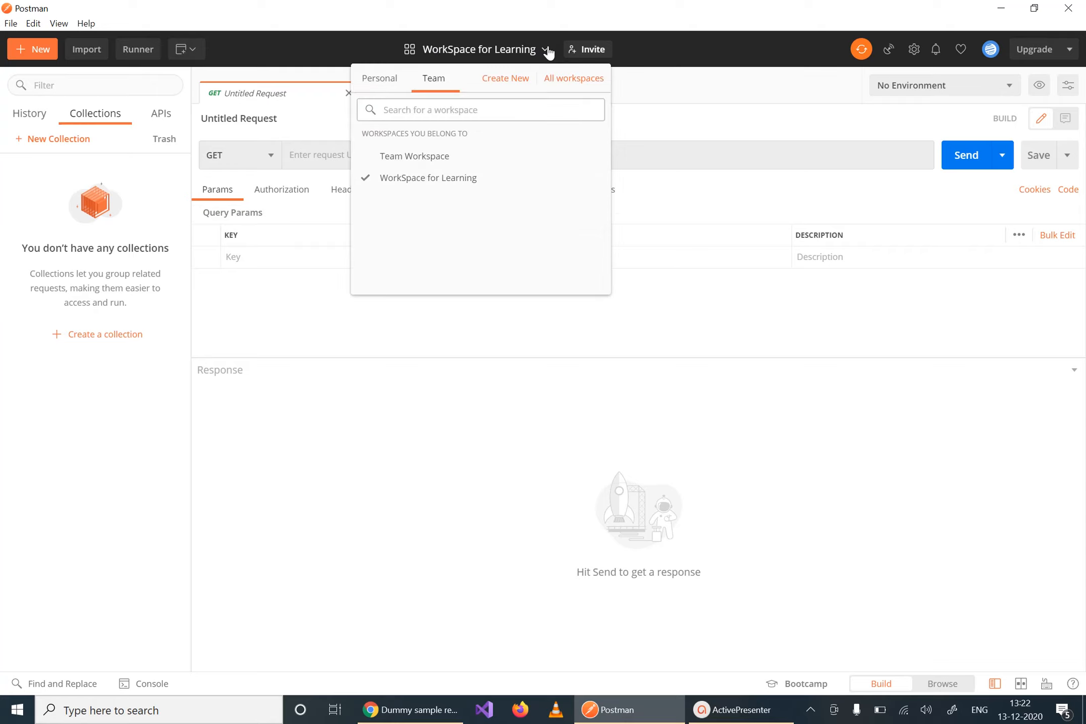
left_click(513, 82)
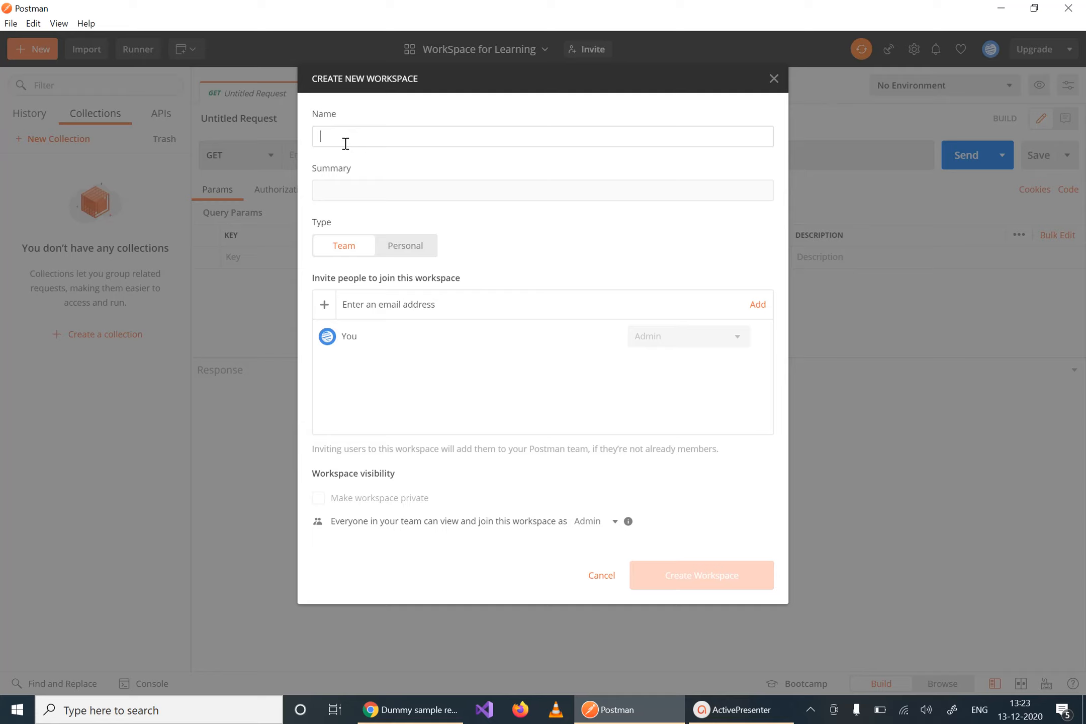
type("Demo")
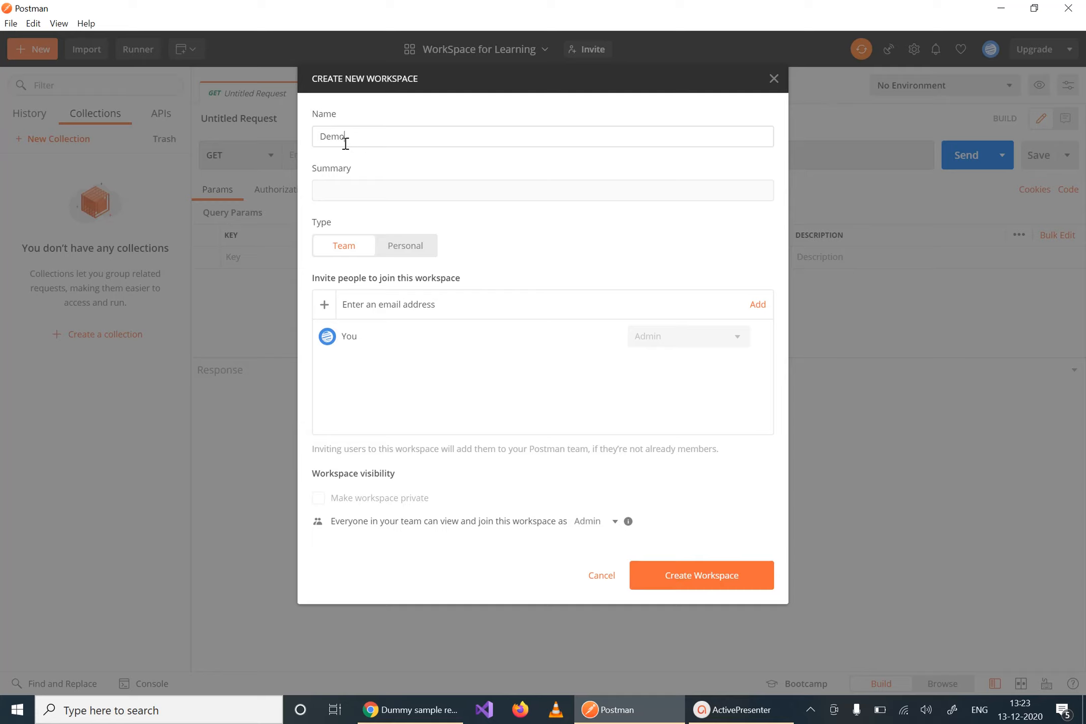
type(" Workspance")
left_click(413, 248)
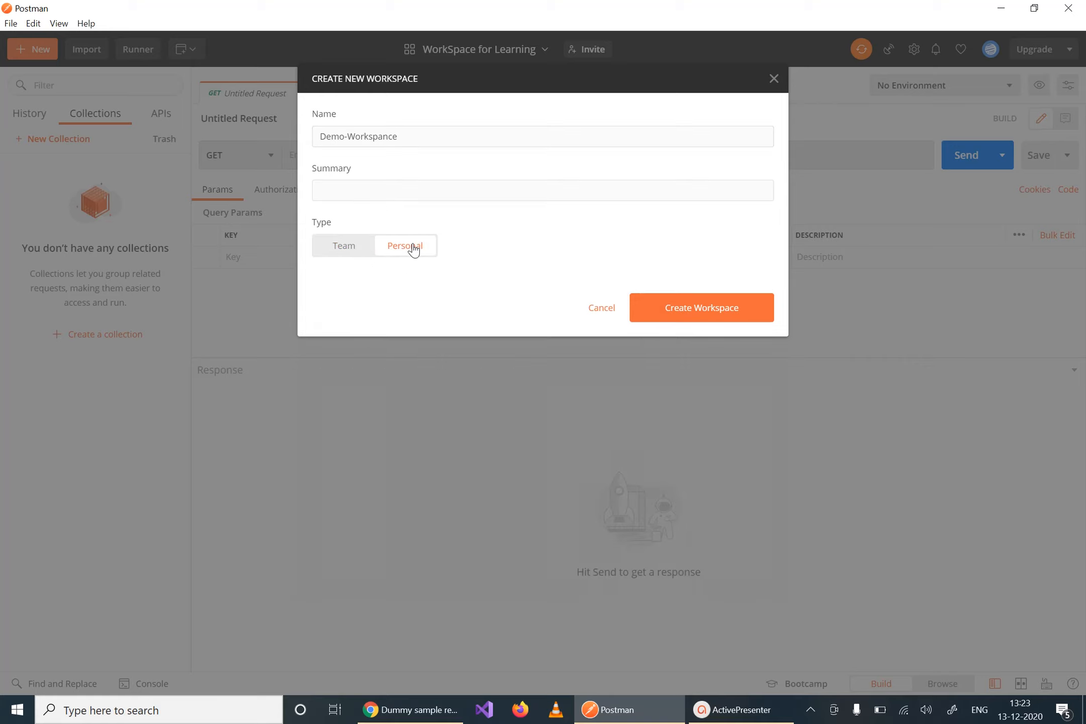
left_click(692, 318)
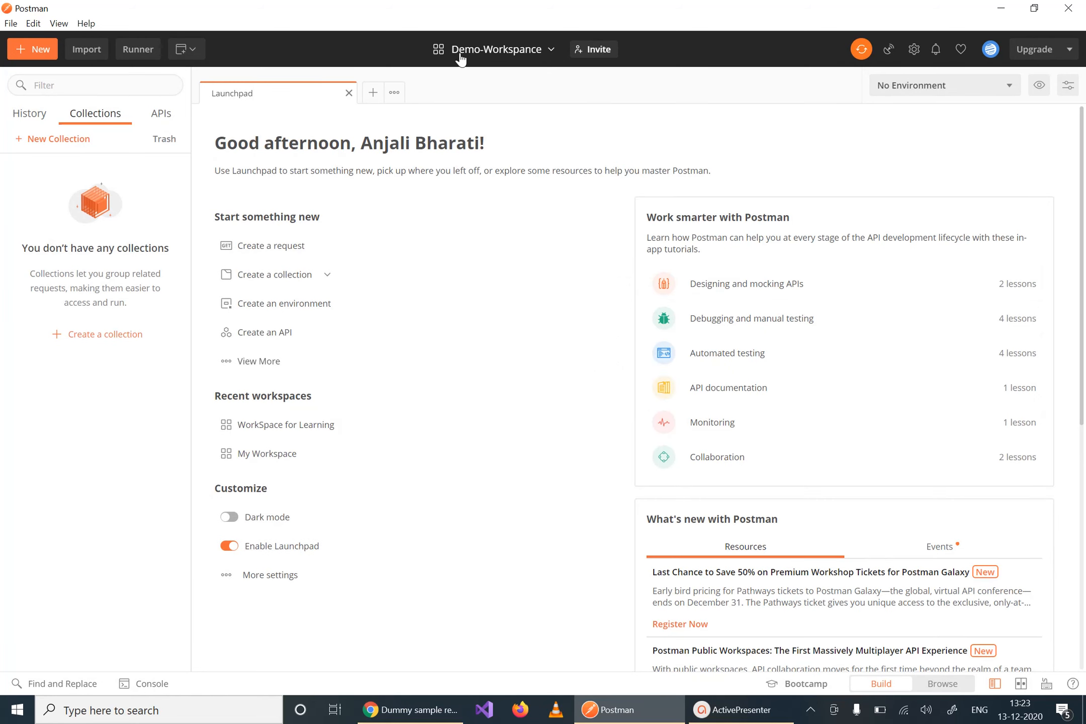
Review the personal and team workspaces, switch to My Workspace and expand its API - Demo collection
left_click(550, 51)
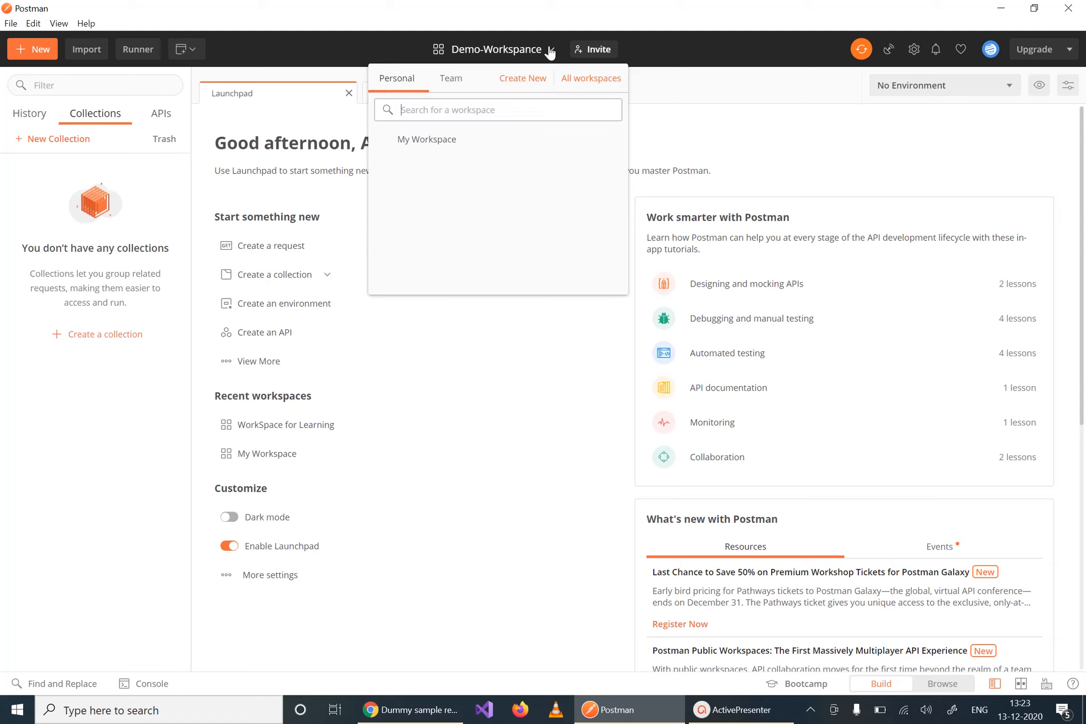
left_click(452, 80)
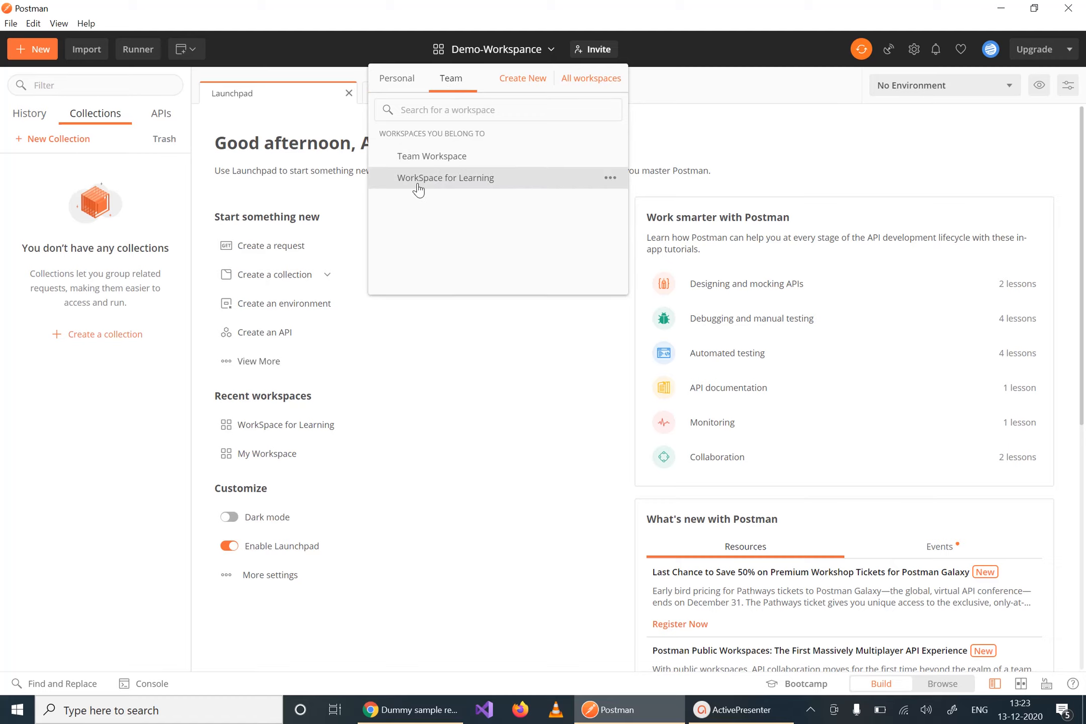
left_click(391, 79)
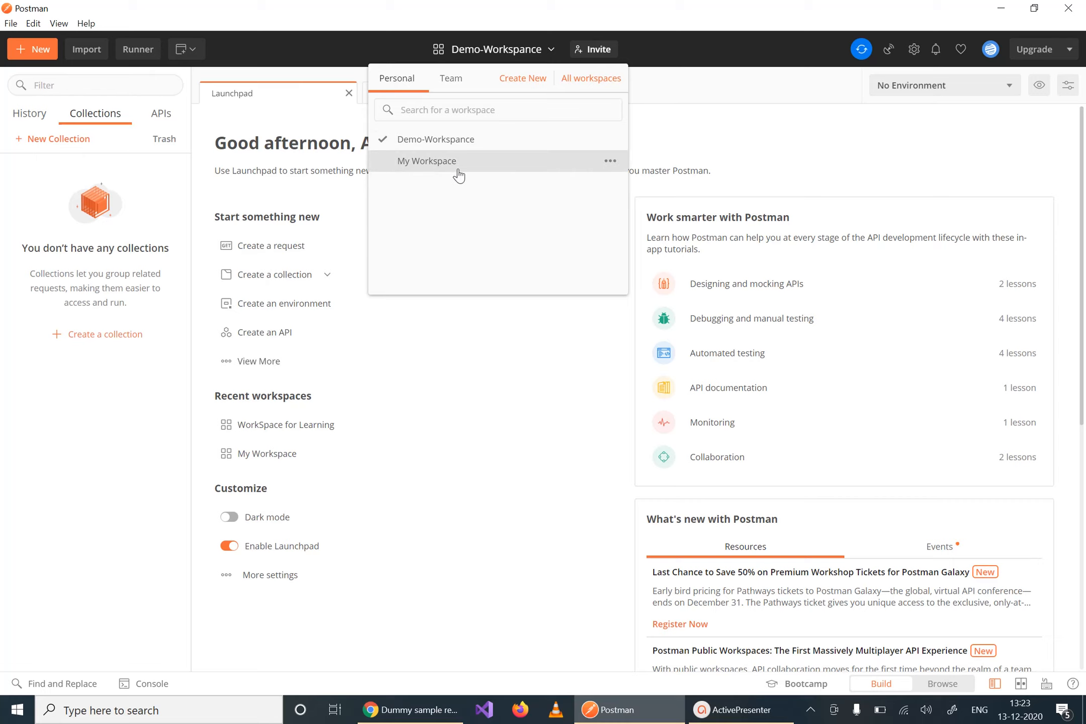
left_click(415, 161)
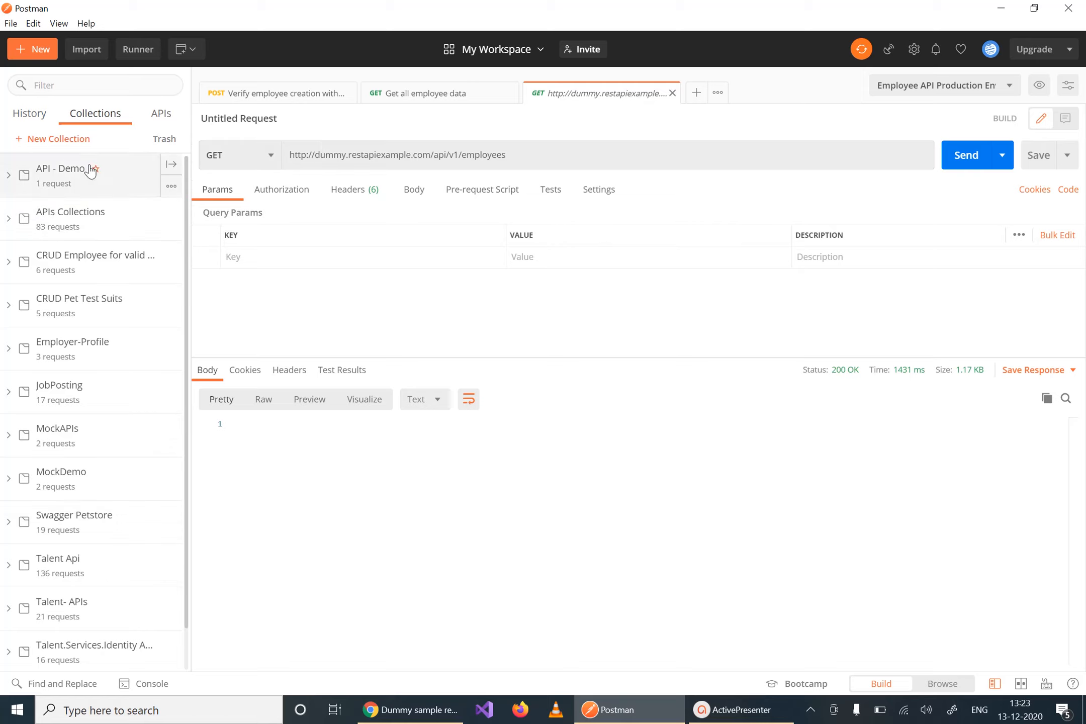
left_click(16, 176)
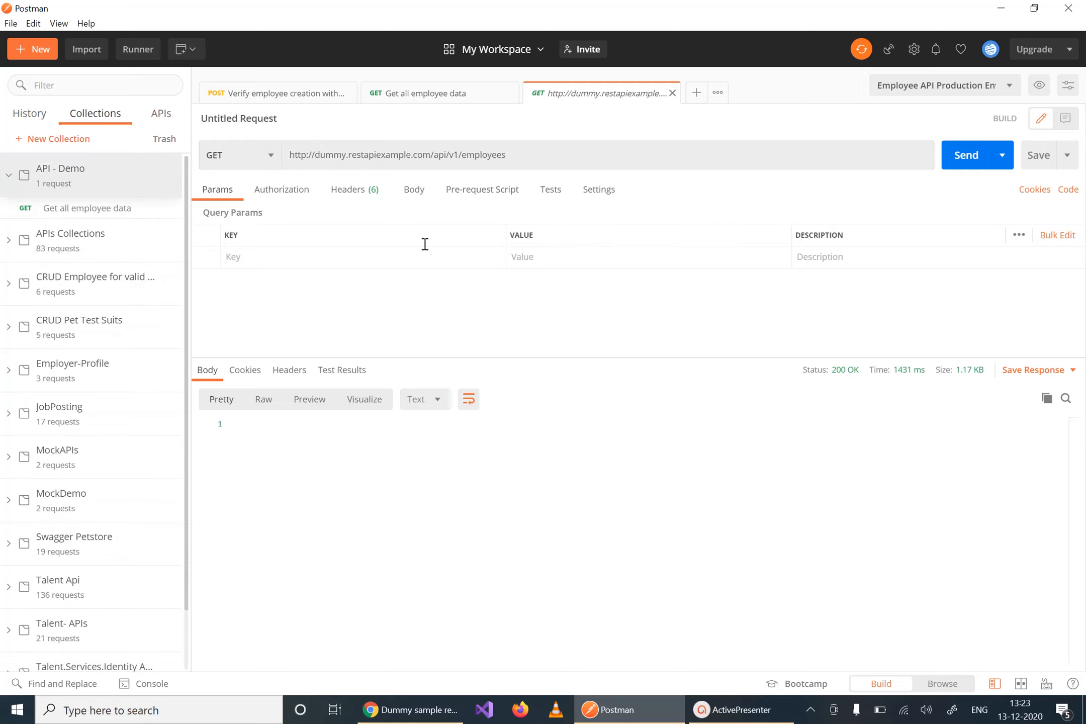
Switch to the team workspace named WorkSpace for Learning
left_click(539, 51)
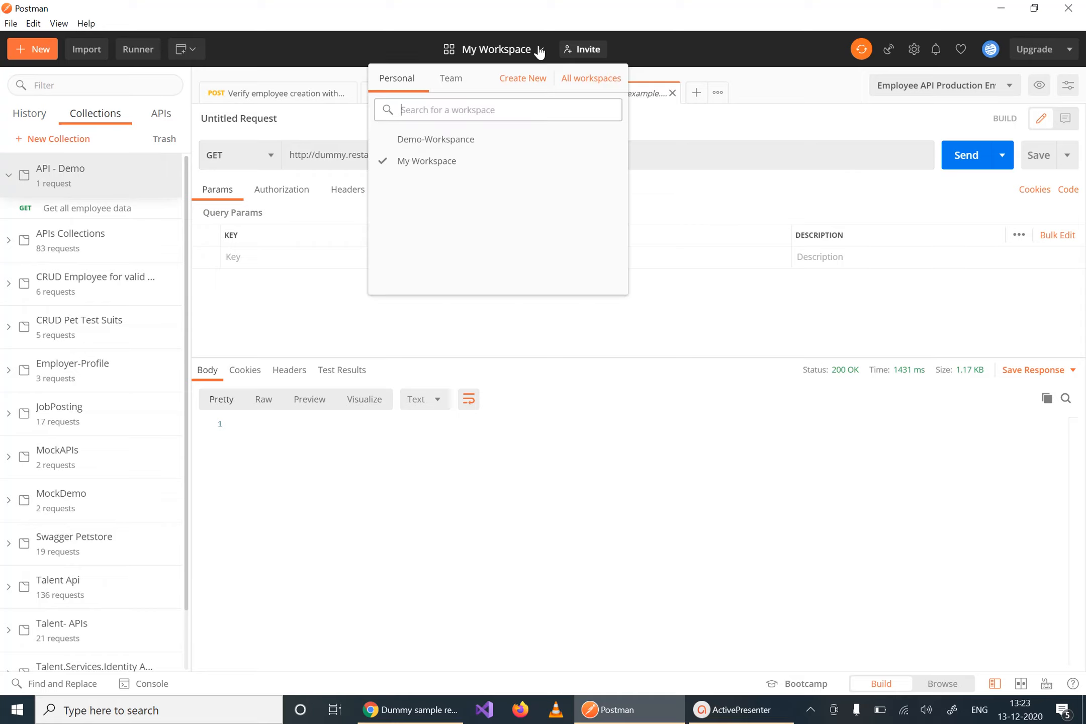
left_click(451, 79)
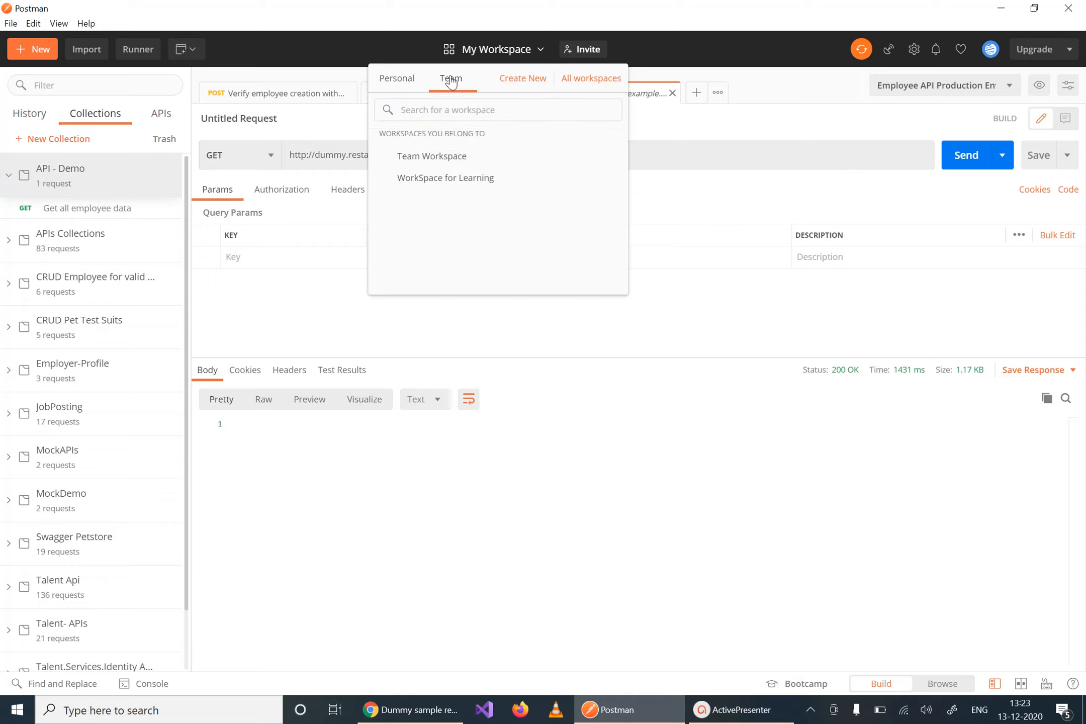
left_click(423, 184)
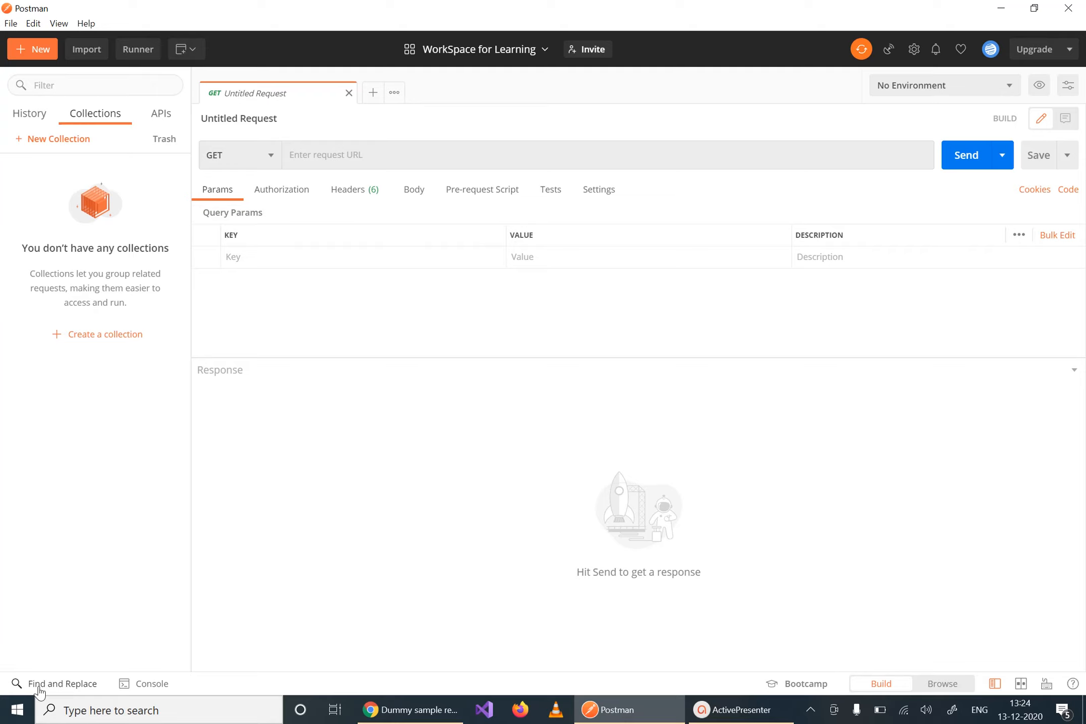
View the Find and Replace options, close them and check the Console
left_click(40, 692)
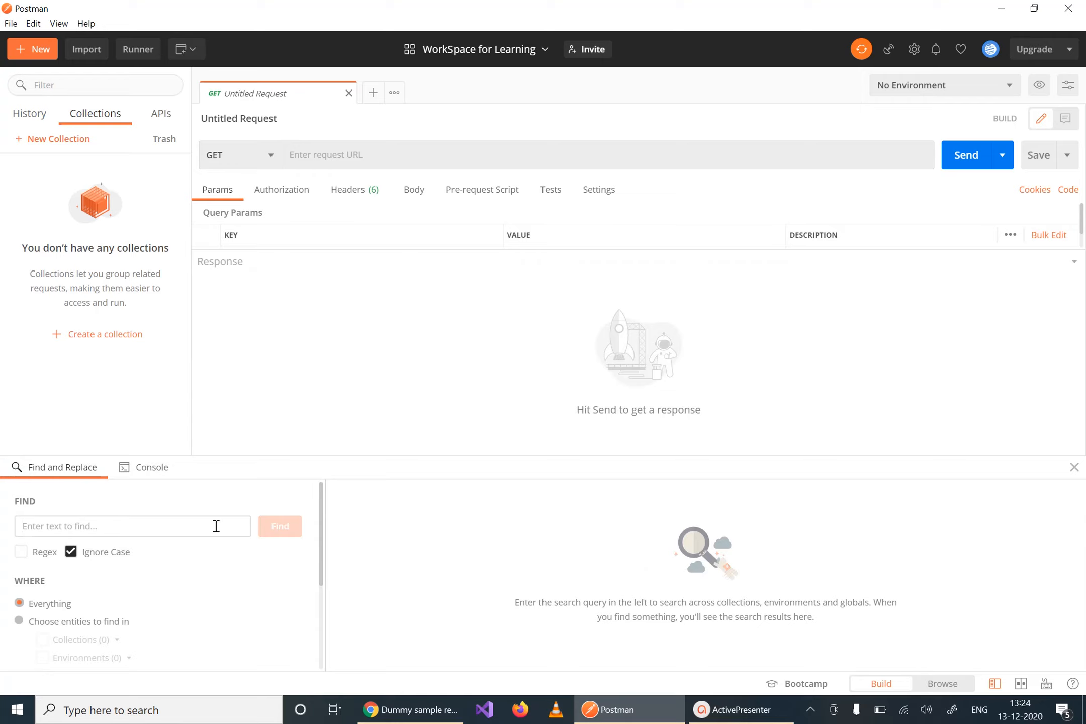
left_click(134, 522)
left_click(1074, 468)
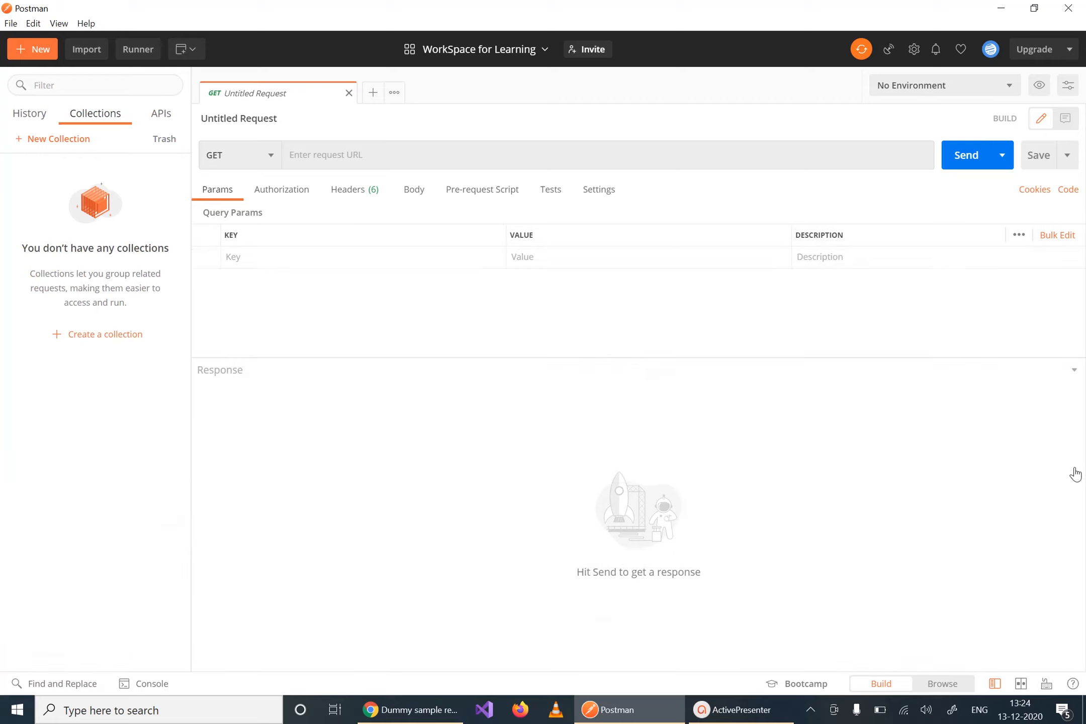
left_click(147, 683)
Open the Bootcamp lessons page and collapse the sidebar
left_click(806, 685)
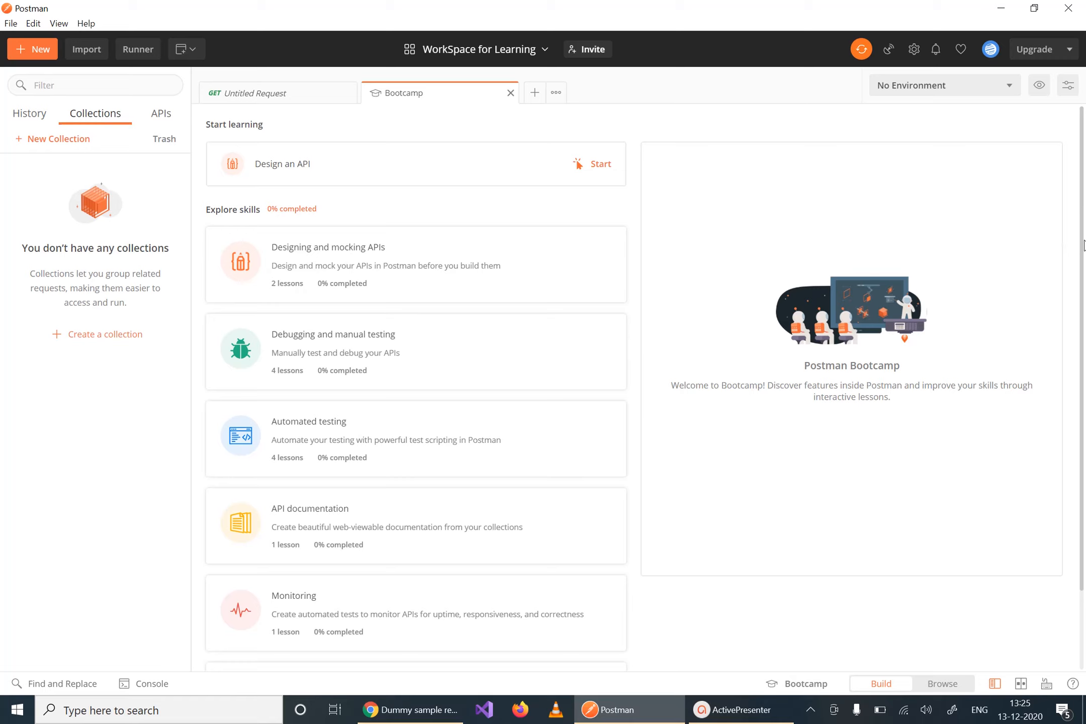
mouse_move(1083, 246)
left_mouse_down()
mouse_move(1082, 285)
mouse_move(1083, 232)
left_mouse_up()
left_click(994, 684)
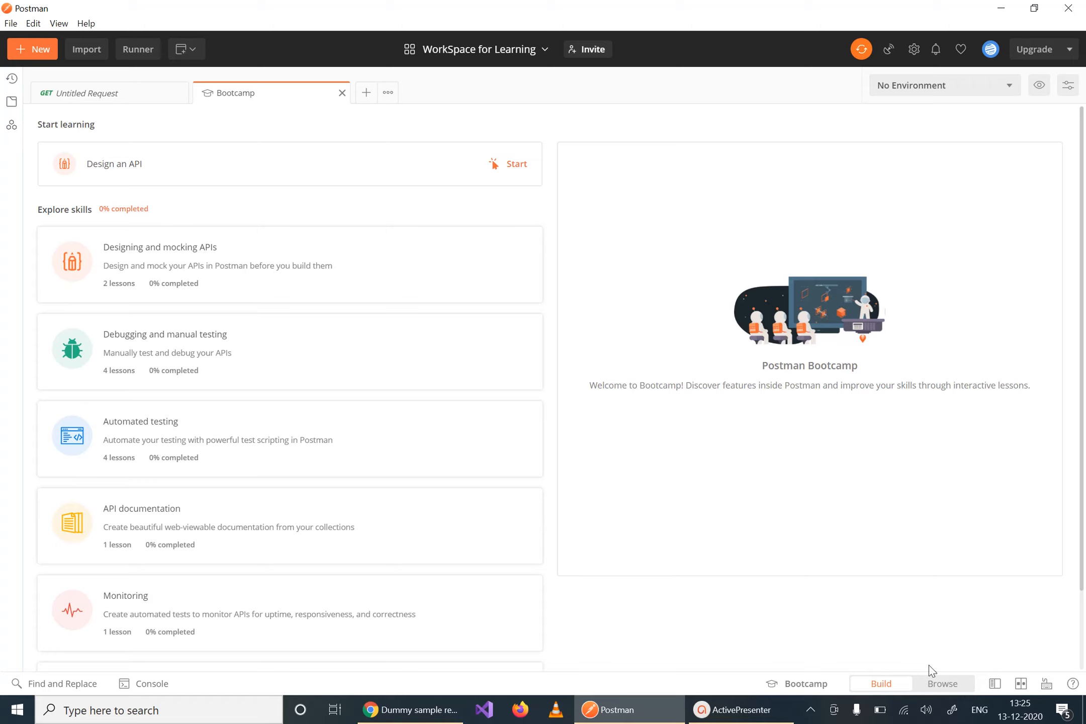
Show the sidebar again and close the Bootcamp page
left_click(995, 684)
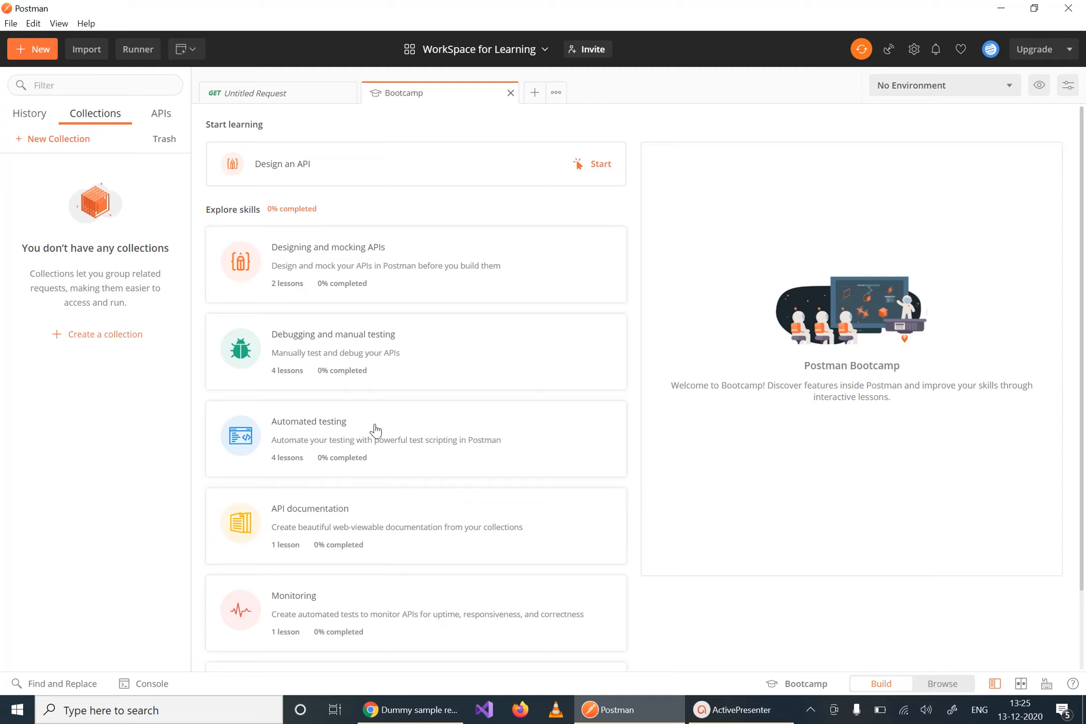
left_click(510, 93)
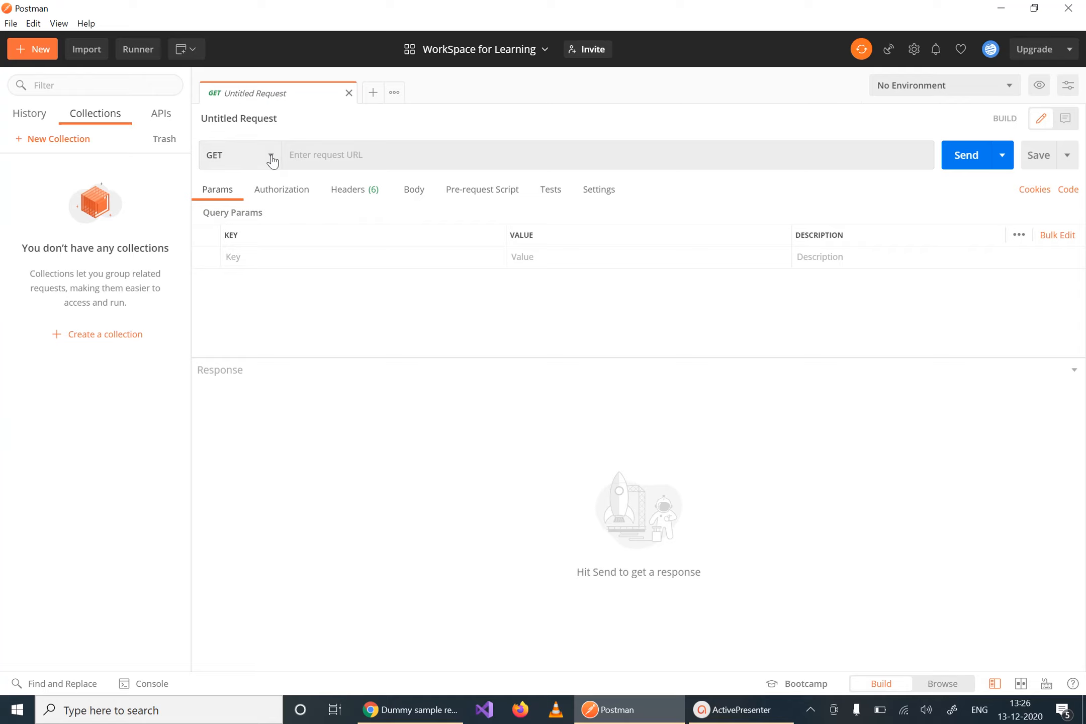
View the available HTTP methods for the untitled request, and collapse and widen the sidebar by its edge
left_click(272, 160)
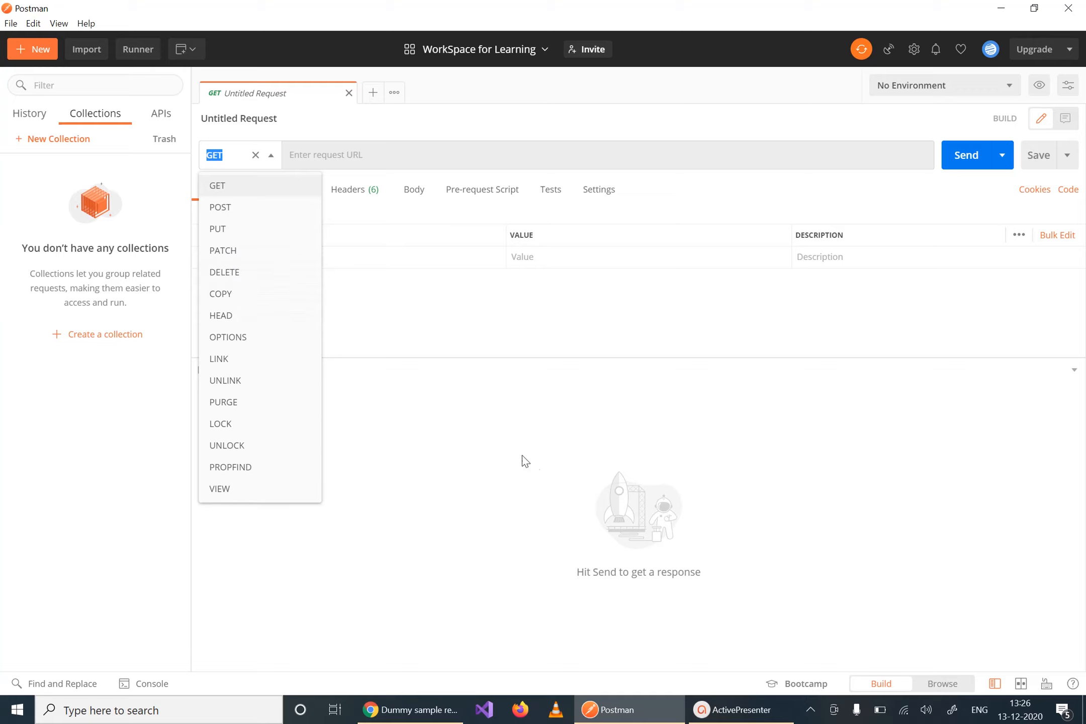
left_click(508, 447)
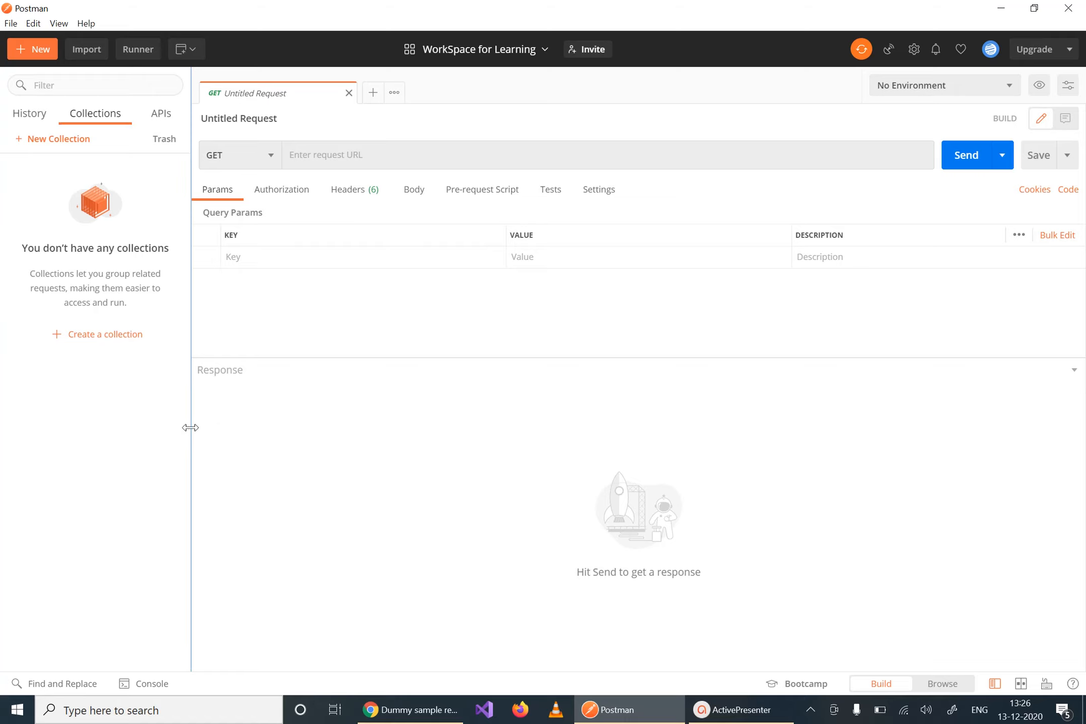
left_click_drag(187, 427, 29, 415)
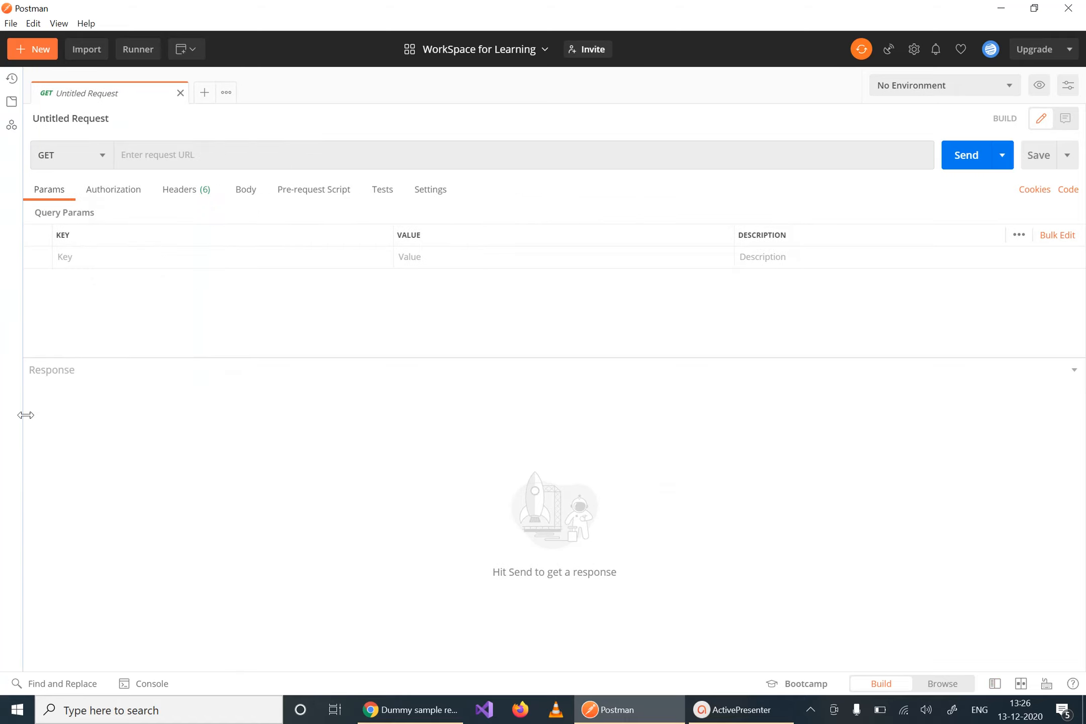
left_click_drag(25, 415, 226, 461)
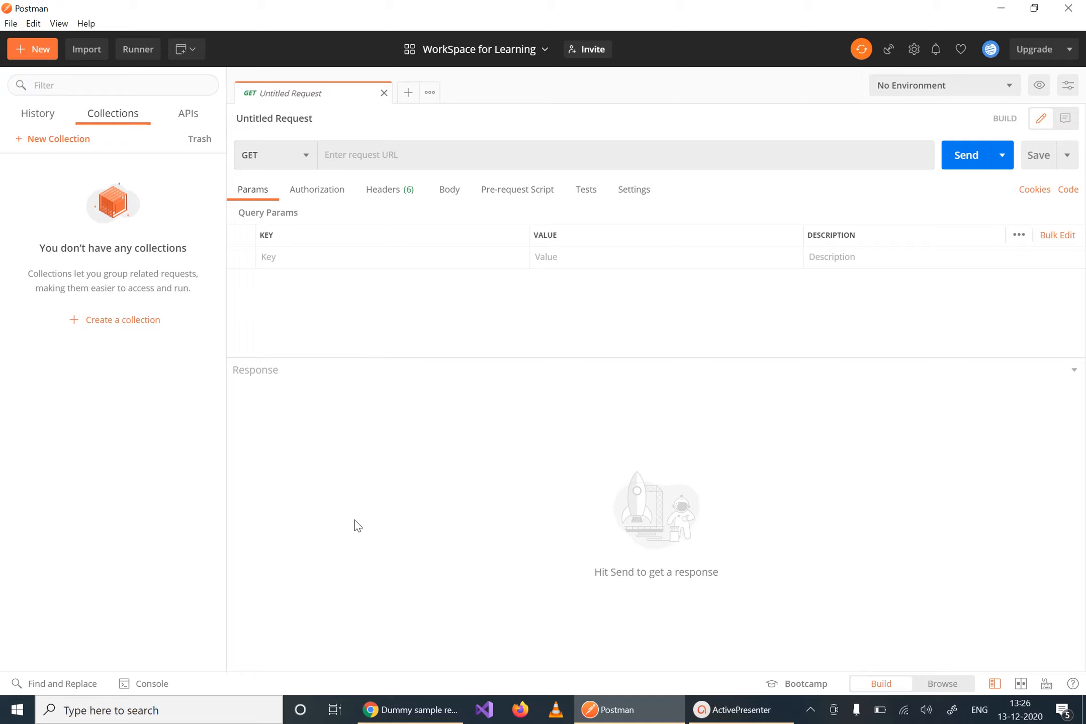
Switch to Chrome, open the employees endpoint in a separate tab, copy its URL and return to the public API list
left_click(420, 710)
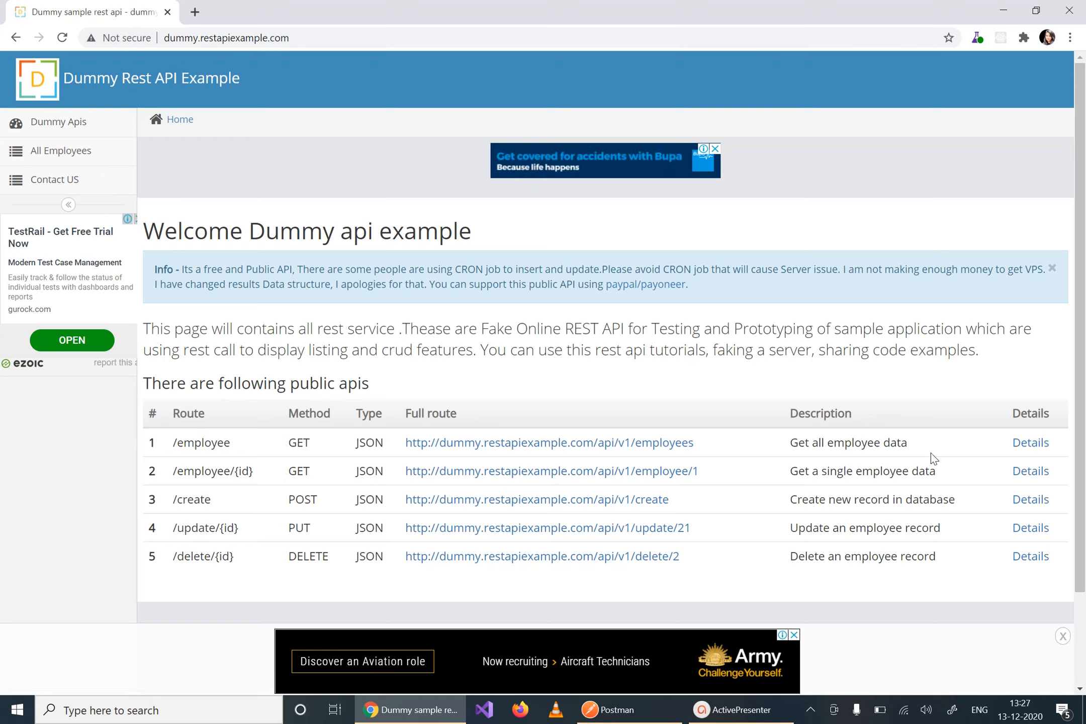
left_click(629, 442, "ctrl")
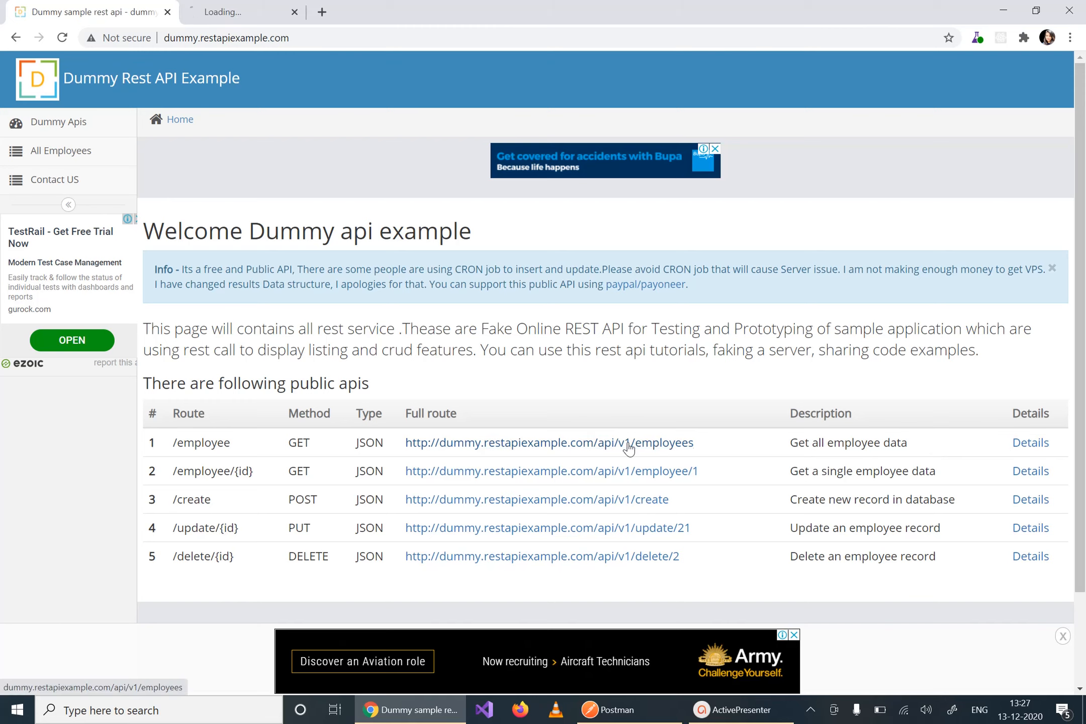
left_click(200, 6)
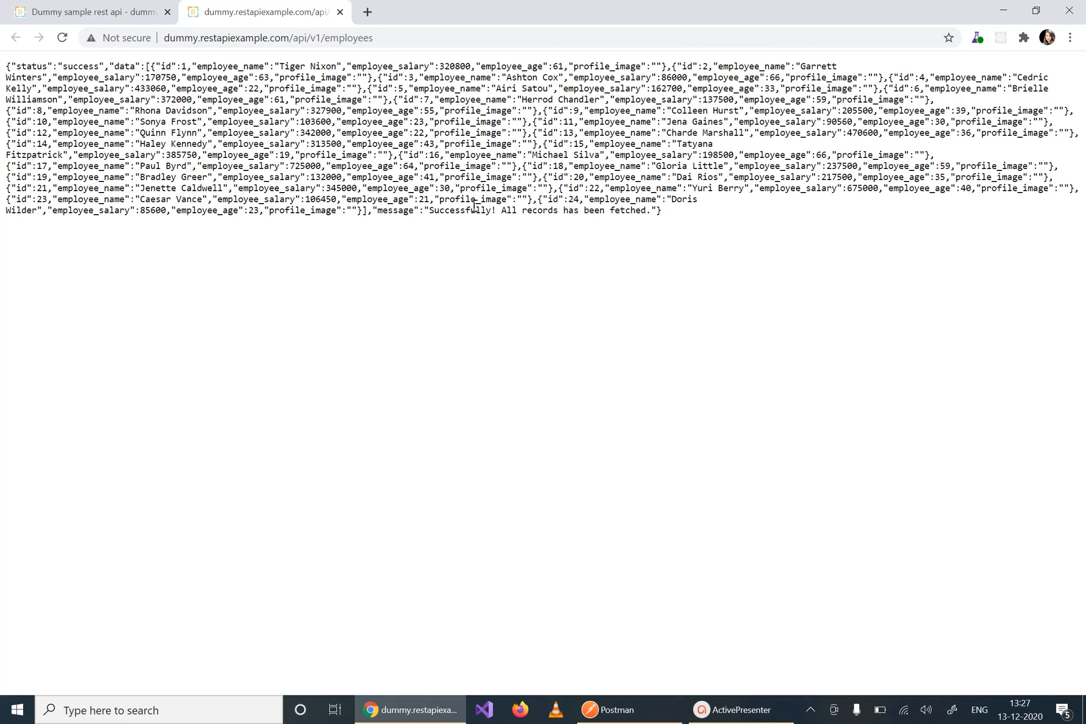
left_click(365, 41)
key("ctrl+c")
left_click(96, 12)
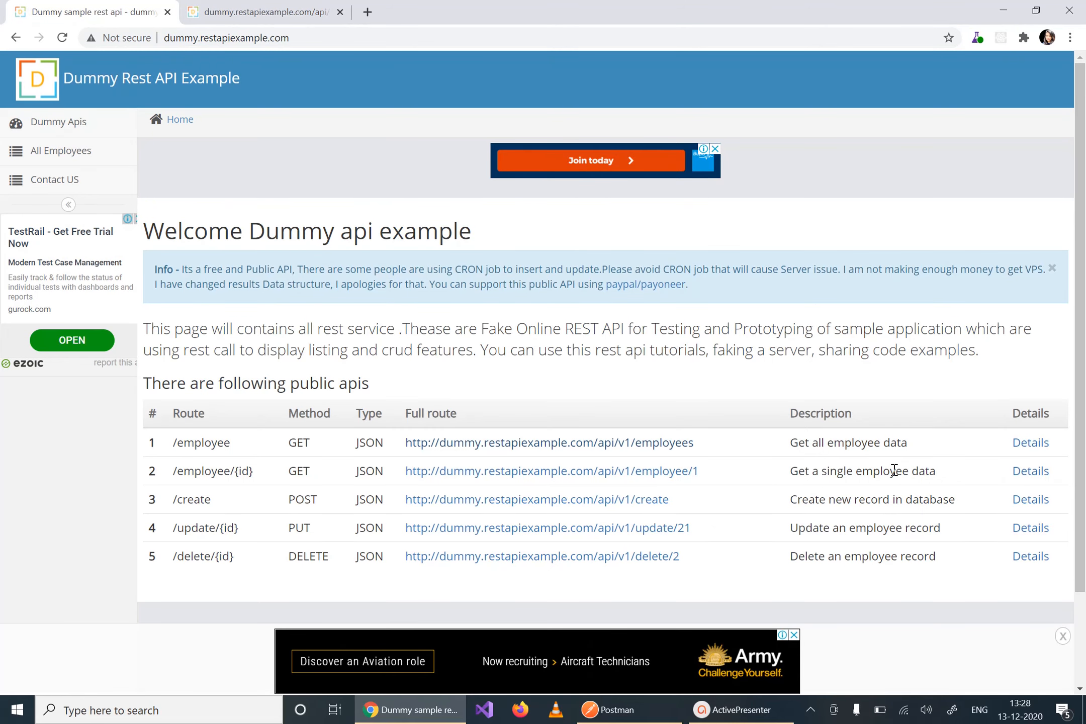
left_click(631, 710)
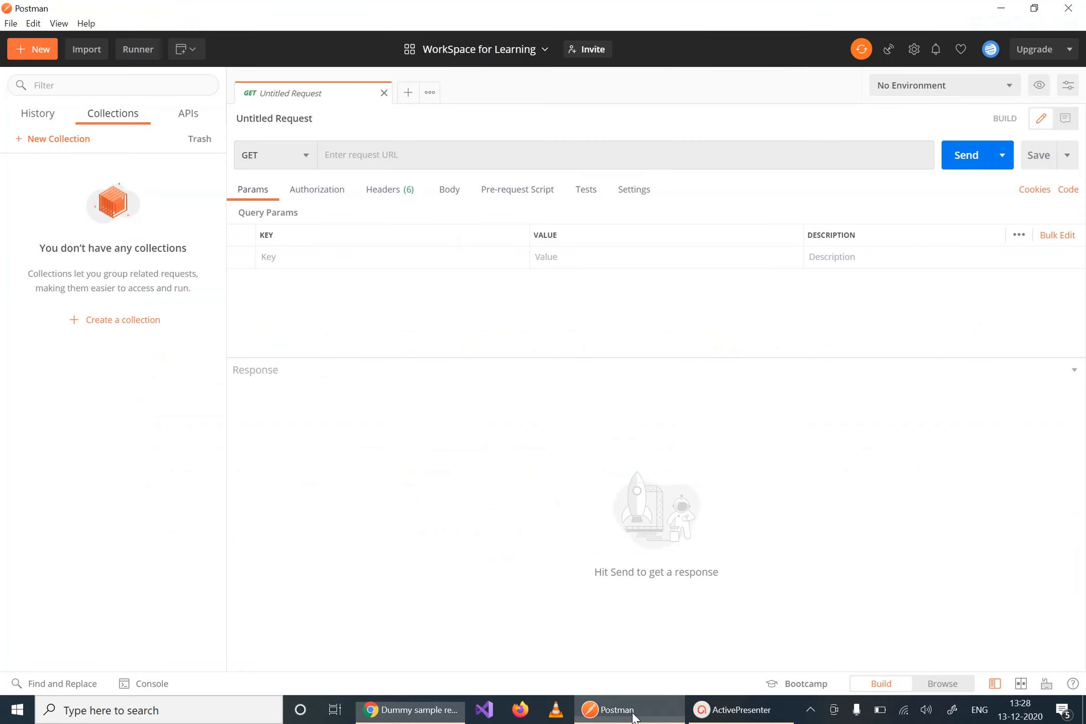
left_click(386, 156)
key("ctrl+v")
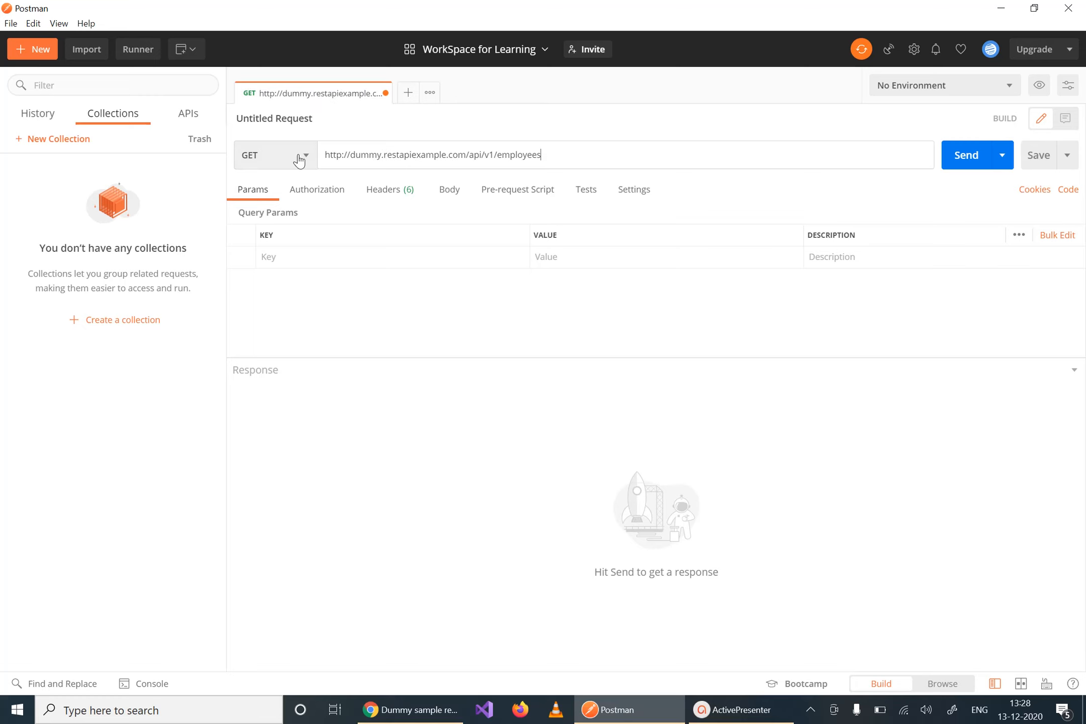
Check the employees route's method in Chrome's public API list and send the GET request from Postman
key("alt+Tab")
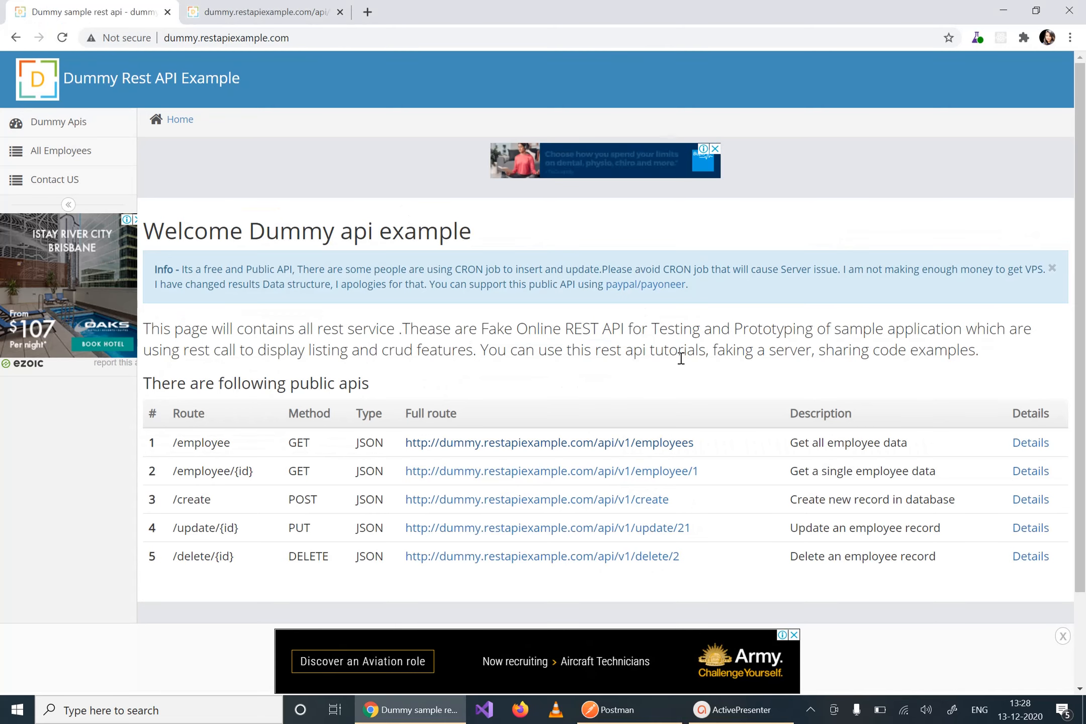
double_click(299, 444)
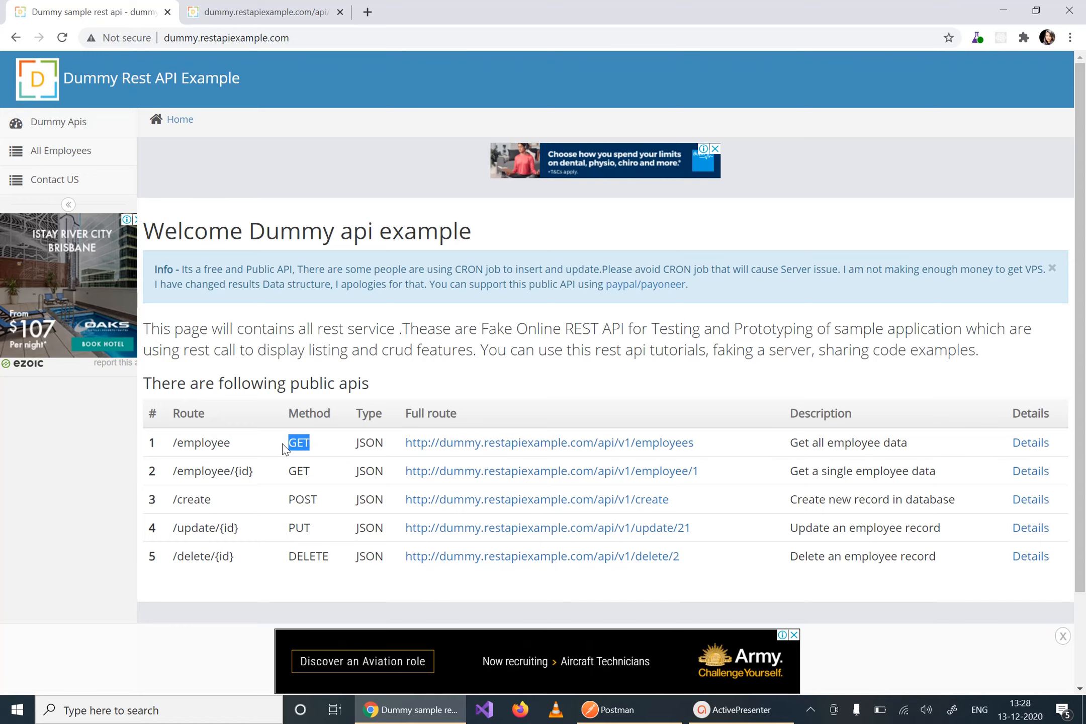
key("alt+Tab")
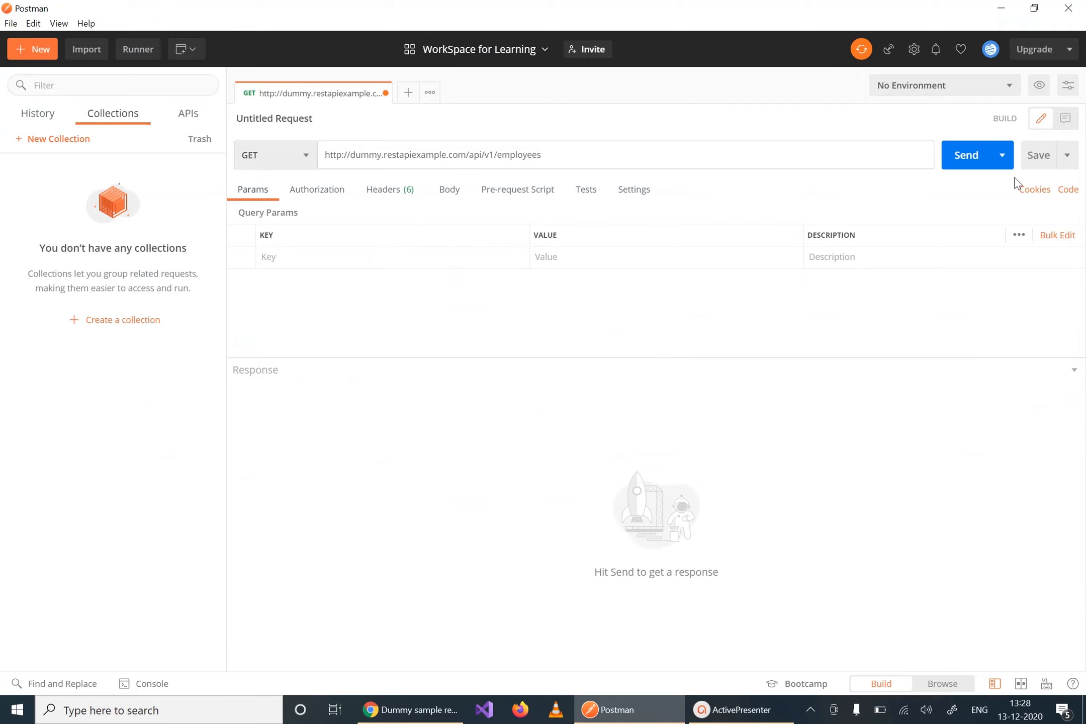
left_click(969, 159)
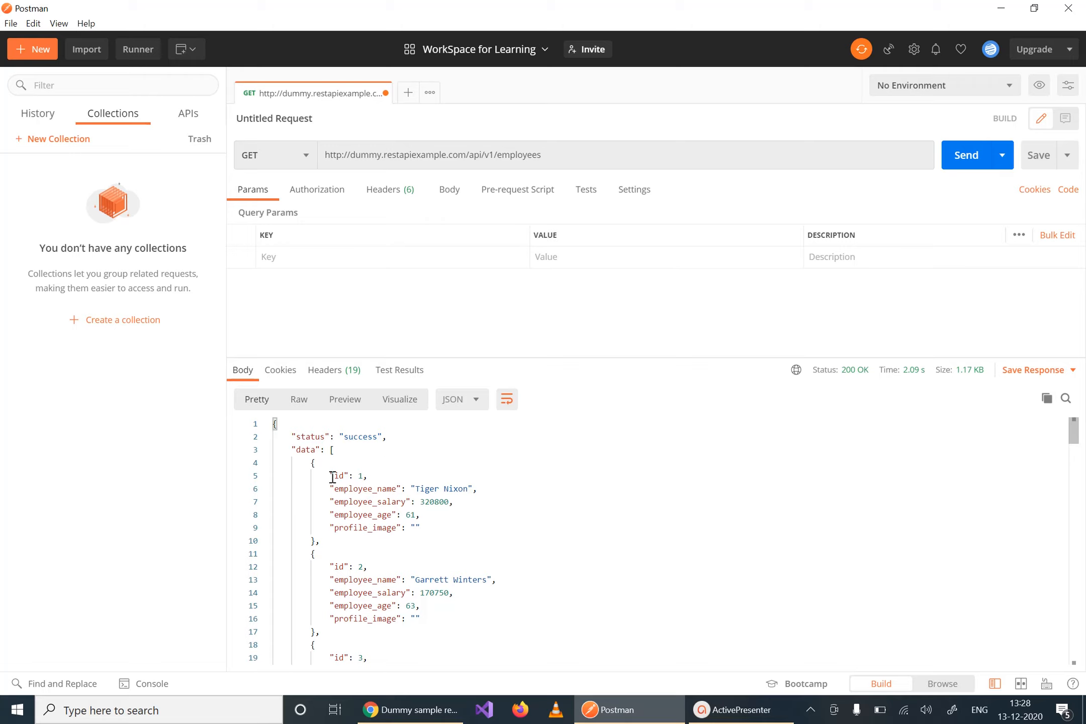
Examine the employee records in the response body, from the first record to the last ones
left_click_drag(331, 475, 490, 511)
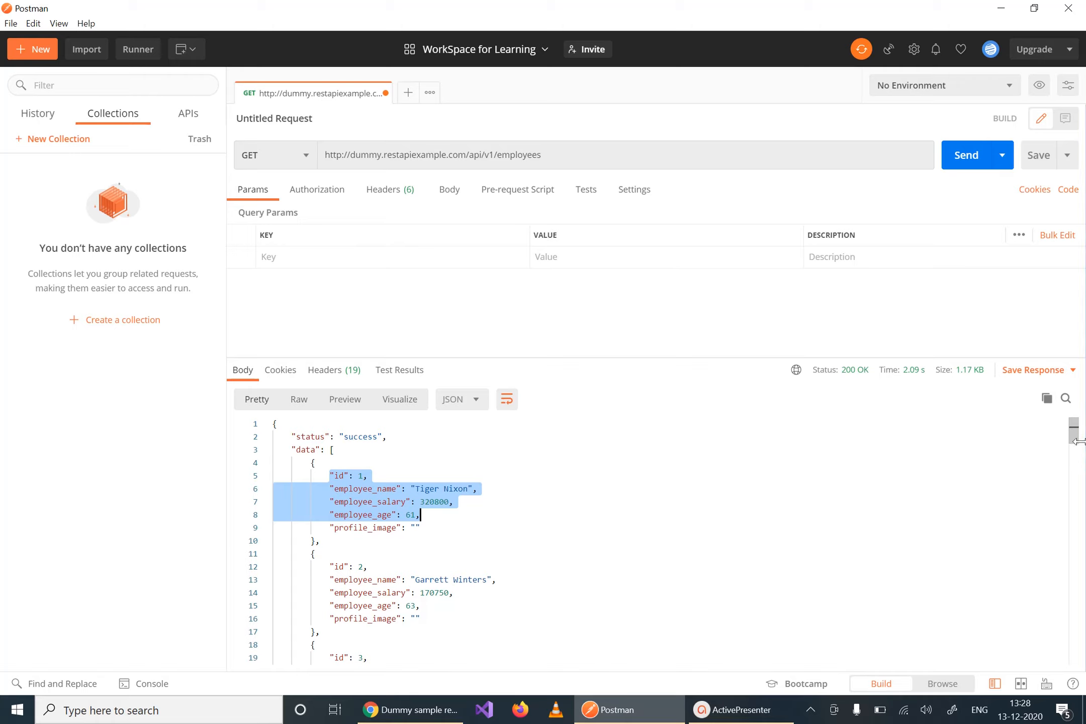
left_click_drag(1075, 442, 1077, 625)
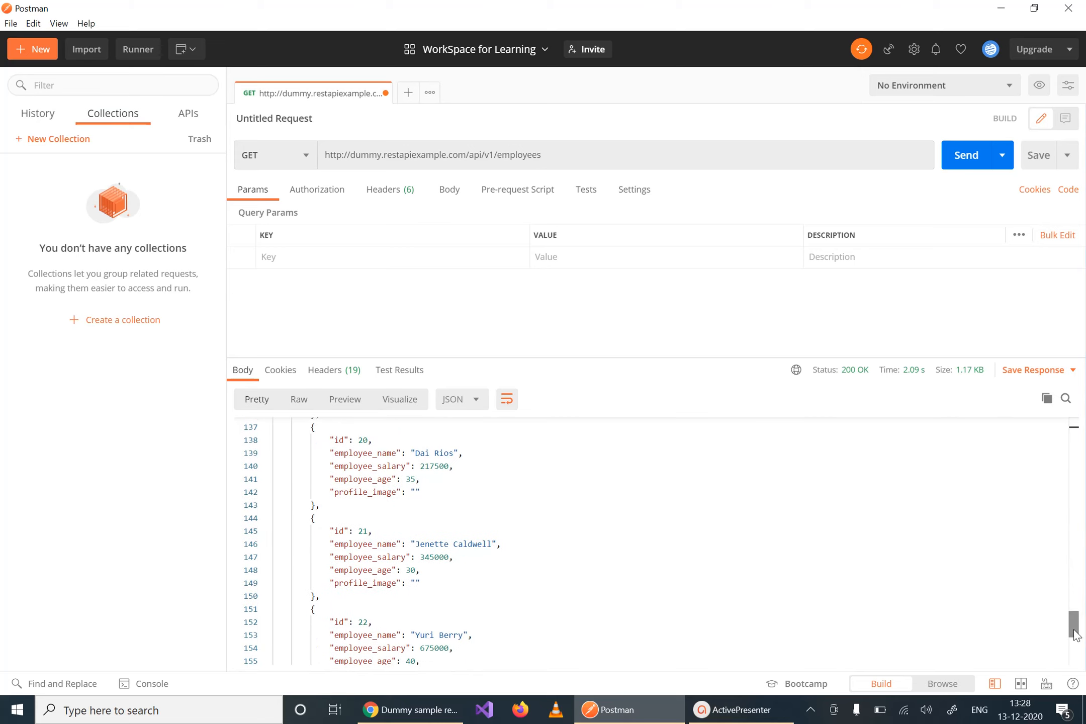
left_click_drag(1074, 634, 1081, 425)
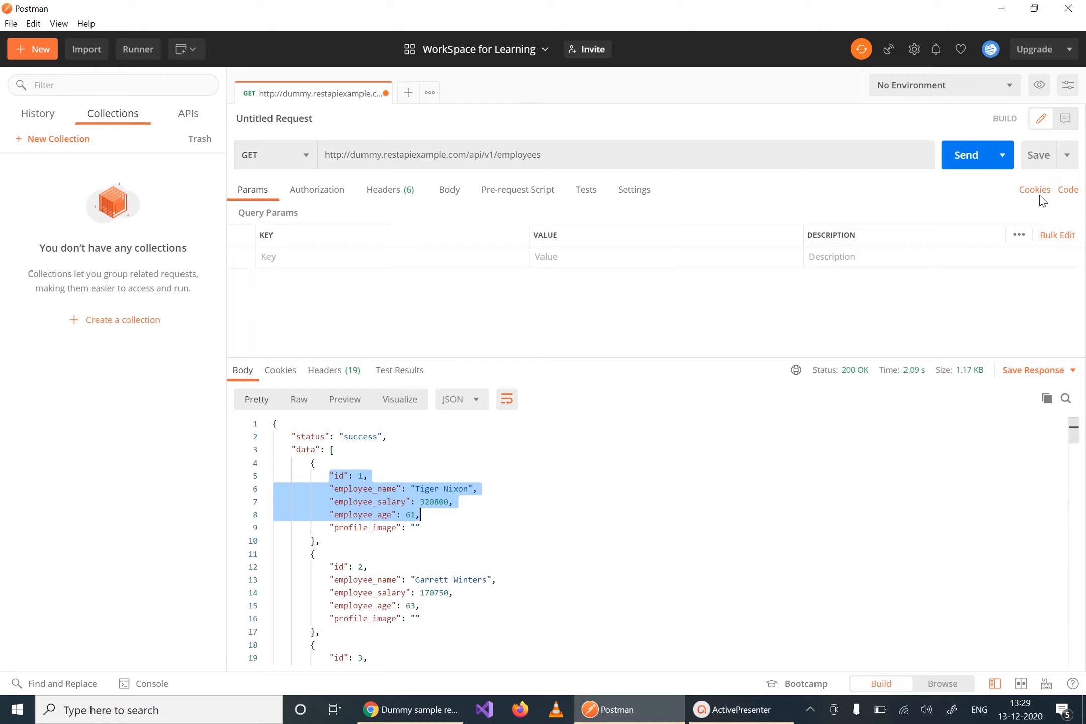
Start saving the request and create a collection named First-Collection to hold it
left_click(1040, 160)
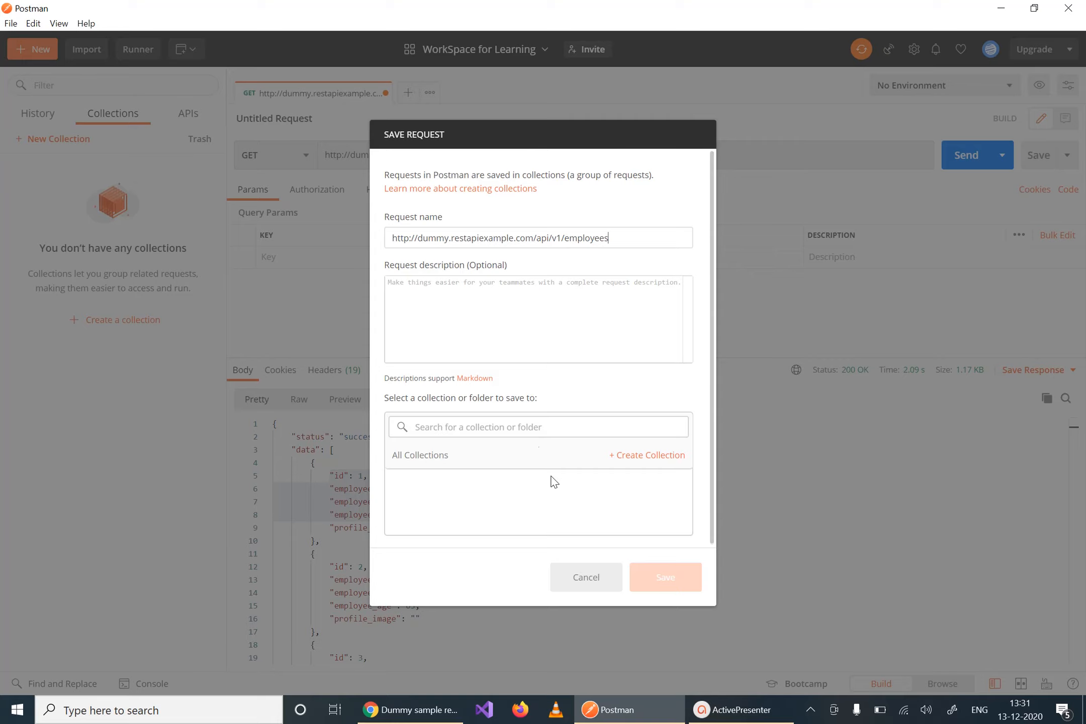
left_click(645, 458)
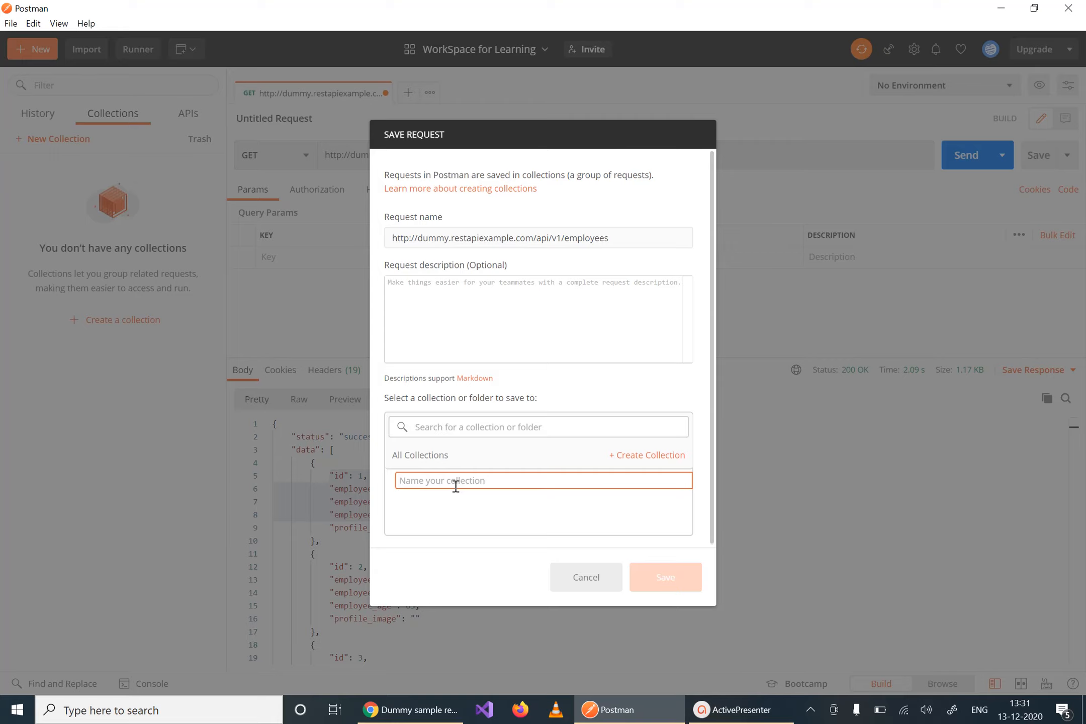
type("First-Collection")
left_click(677, 482)
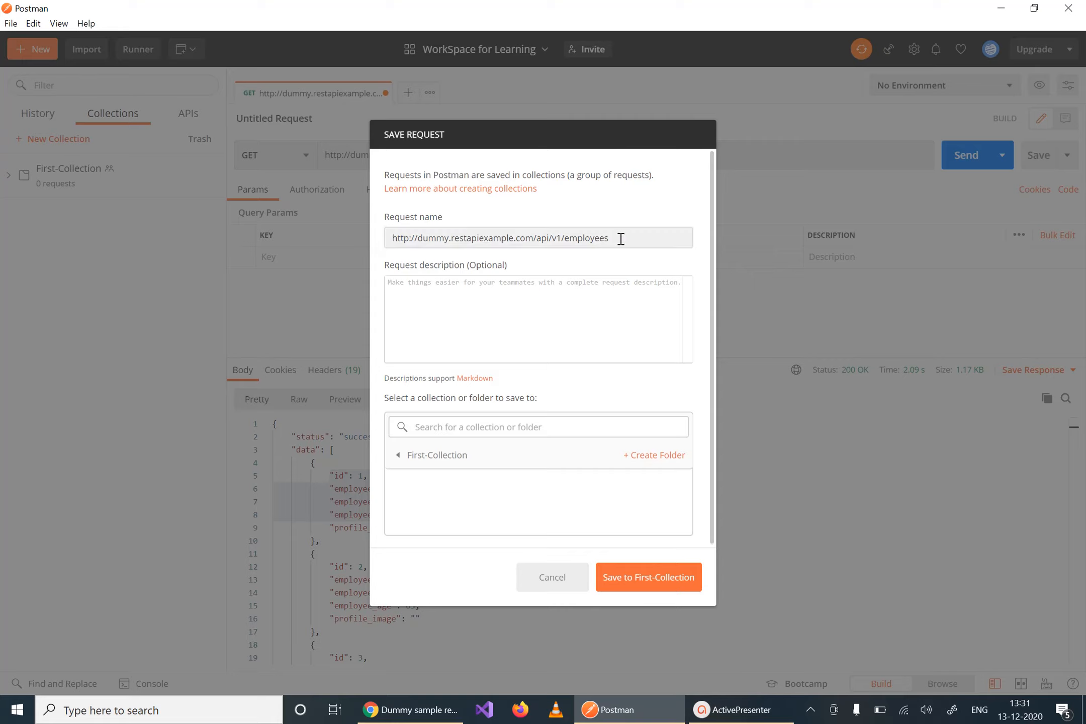
Save the request as "Get all employee details" in First-Collection and open it from the expanded collection
left_click_drag(620, 239, 375, 243)
key("BackSpace")
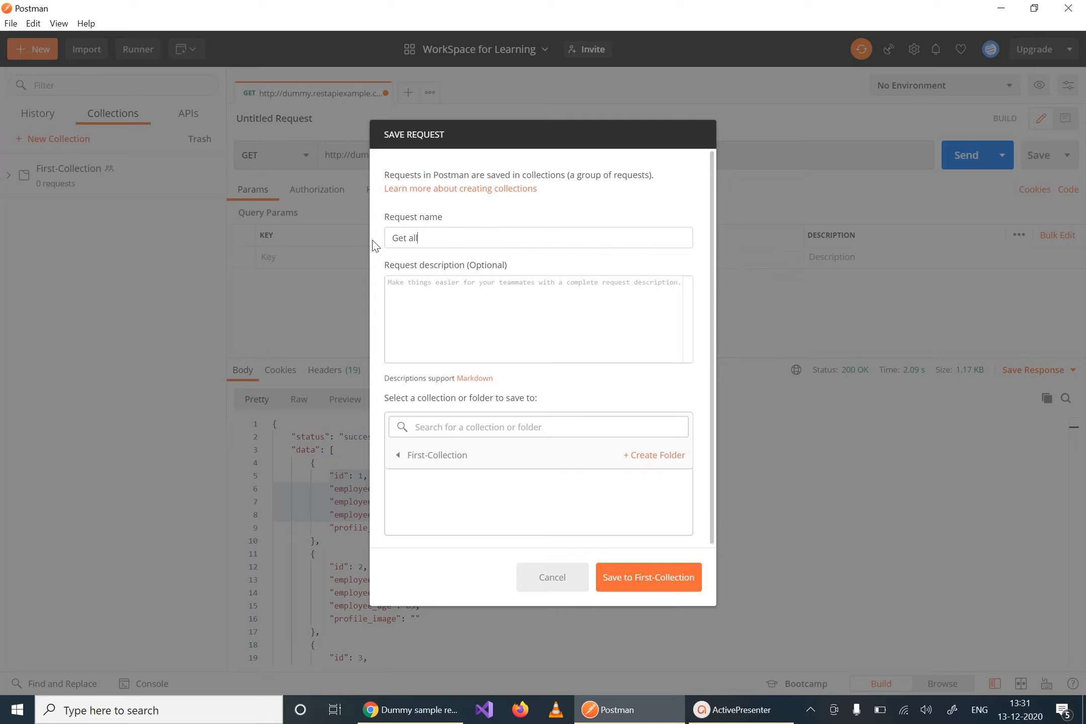
type("Get all employee details")
left_click(655, 583)
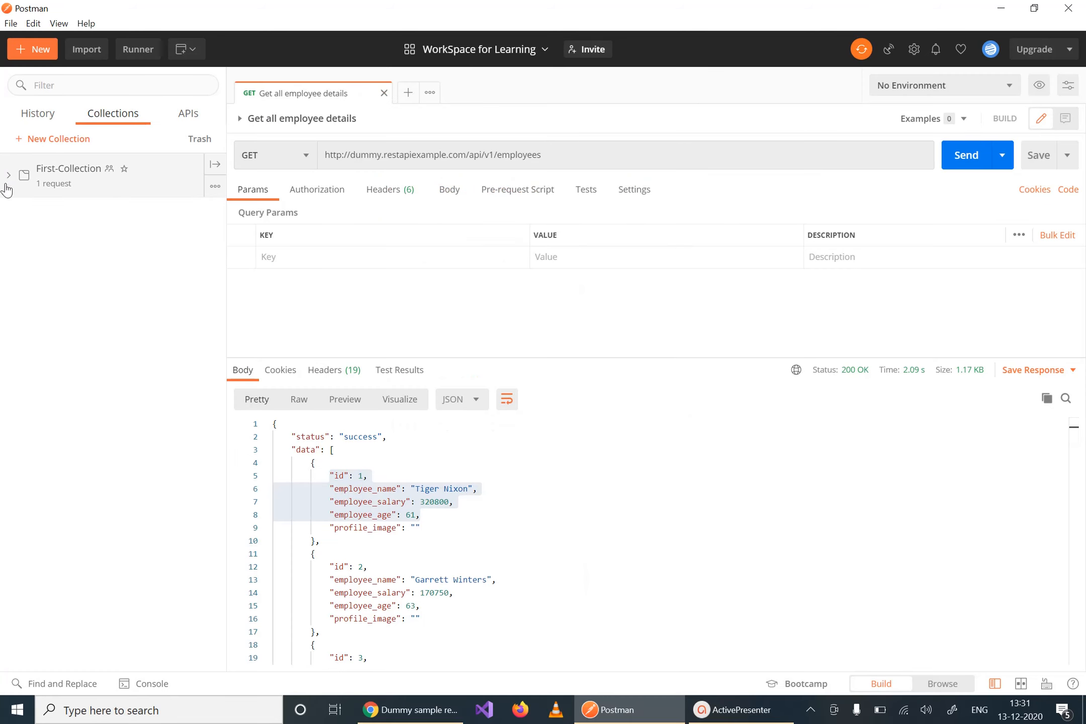
left_click(8, 176)
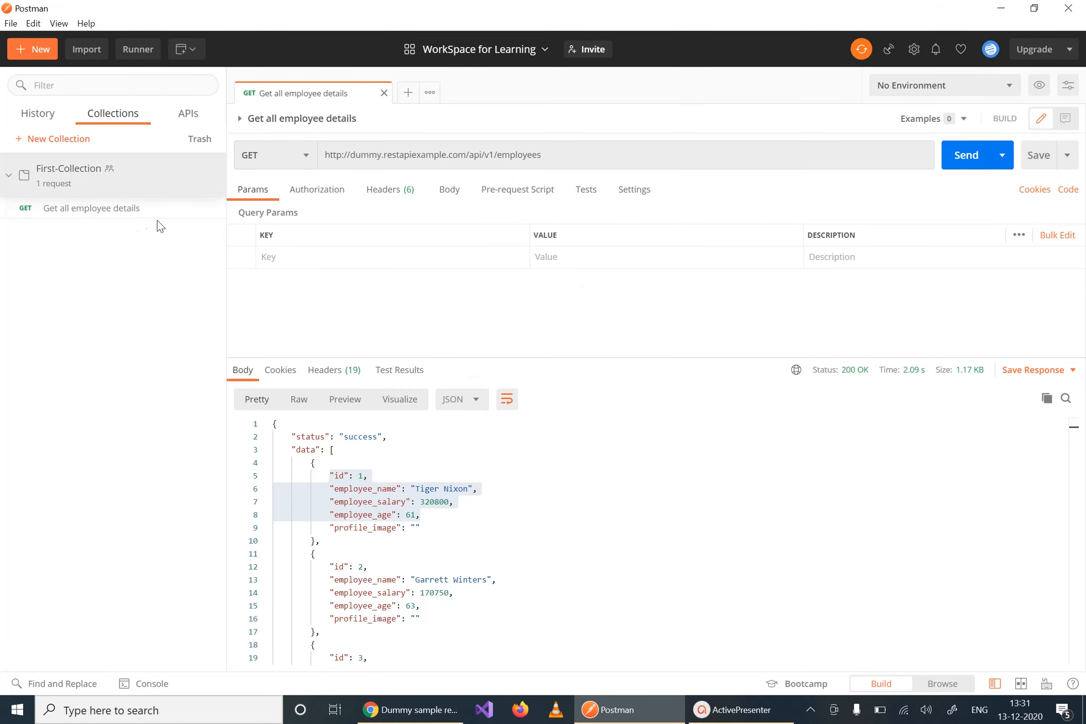
left_click(90, 216)
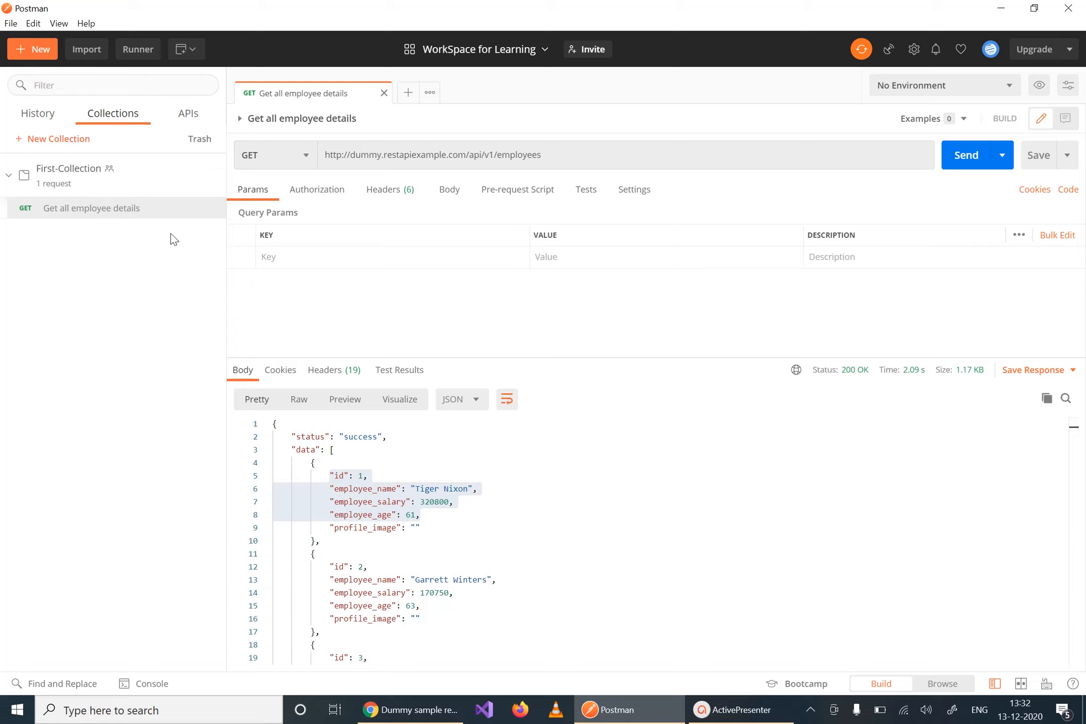
Create a new collection named Second-Collection
left_click(59, 144)
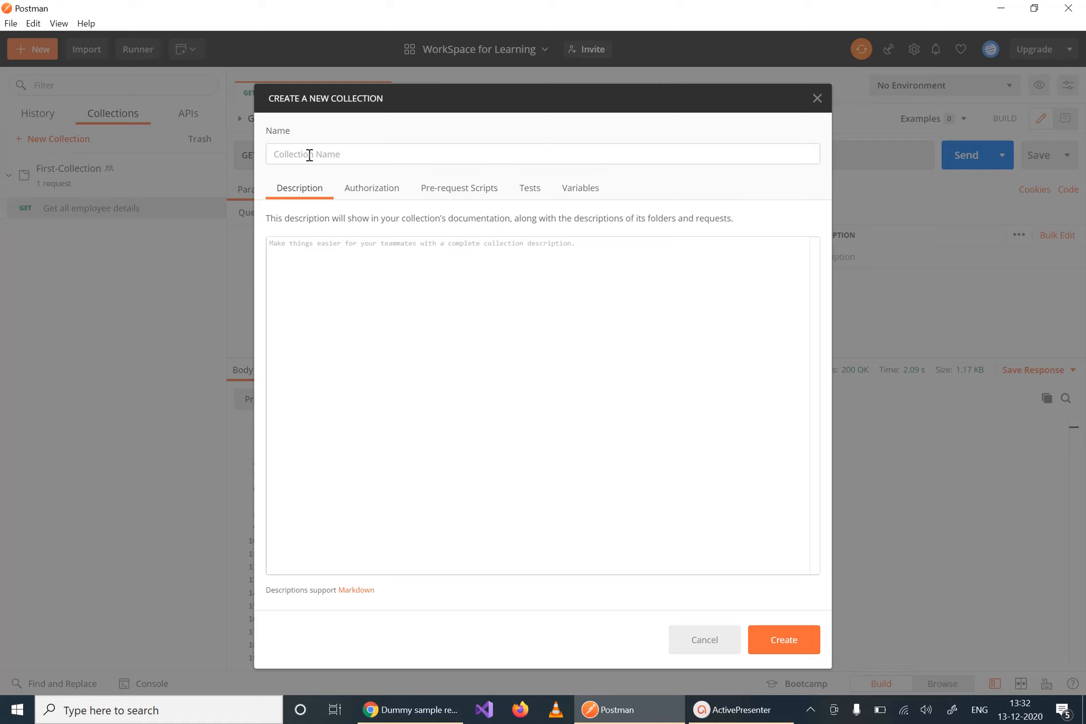
type("Second-Collection")
left_click(780, 652)
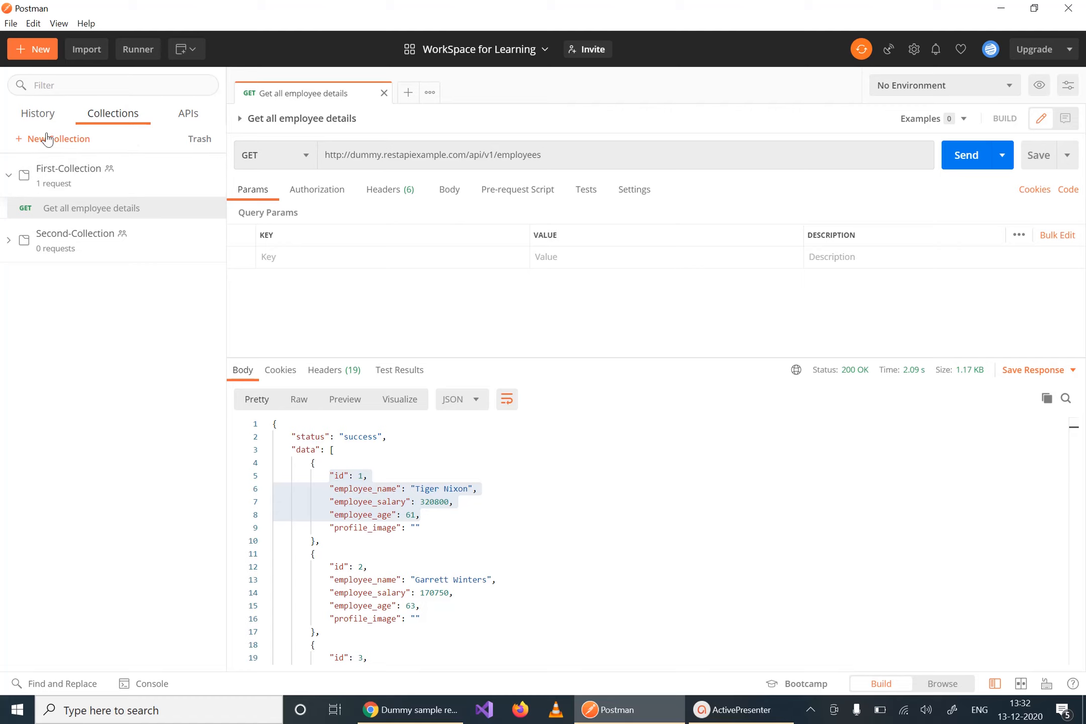
View the Create New building blocks and the collection form, and close it without creating anything
left_click(44, 55)
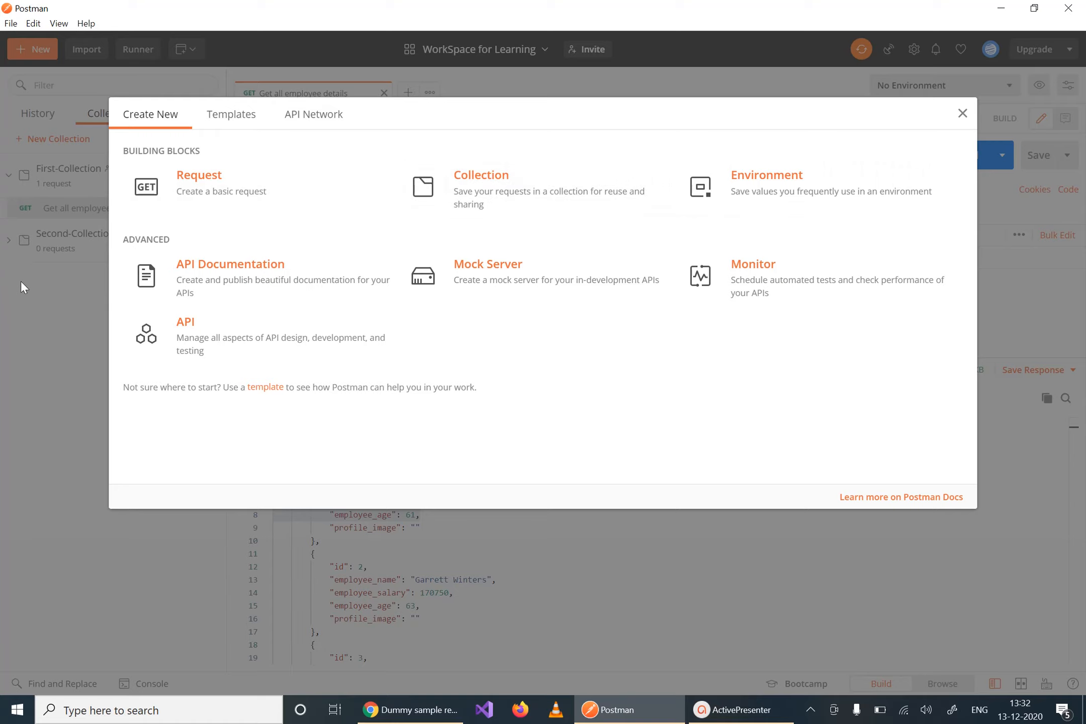
left_click(484, 184)
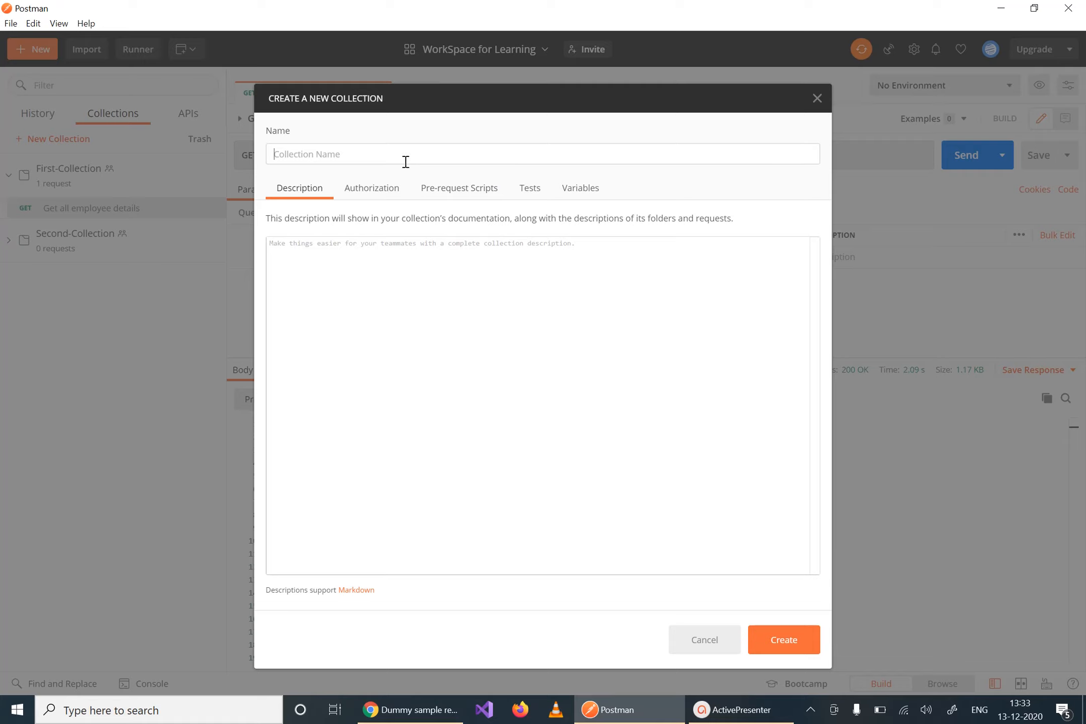
left_click(573, 314)
left_click(816, 99)
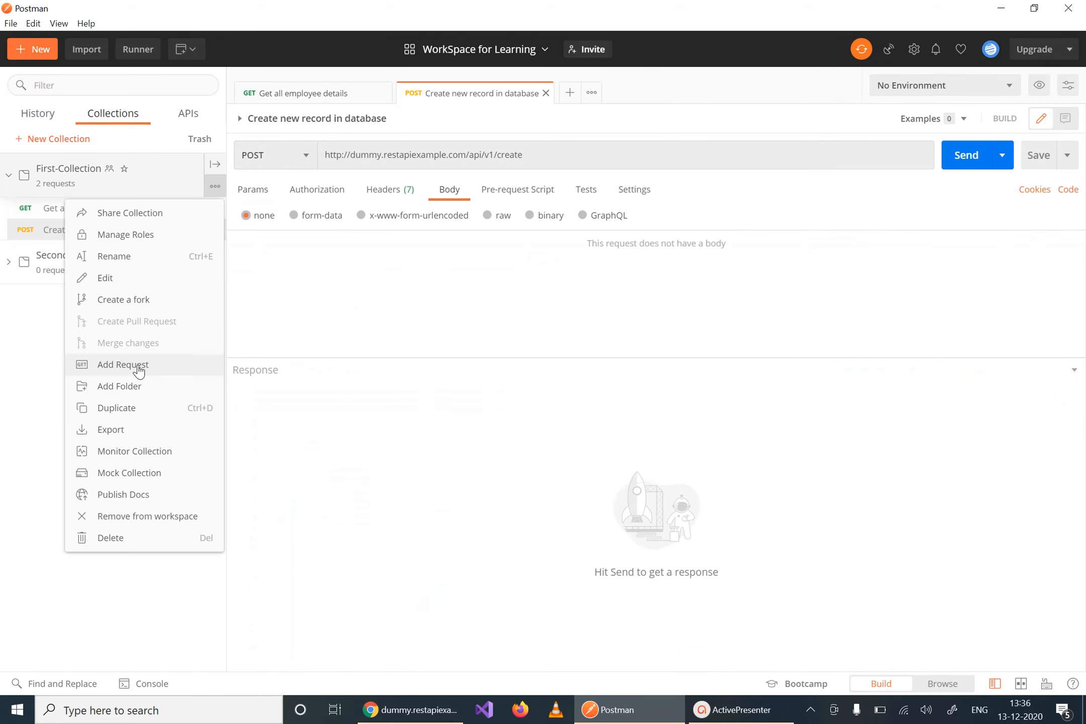
Add a request named "Get a single employee data" to First-Collection, taking the name from the route's description on the dummy REST site in Chrome
left_click(139, 371)
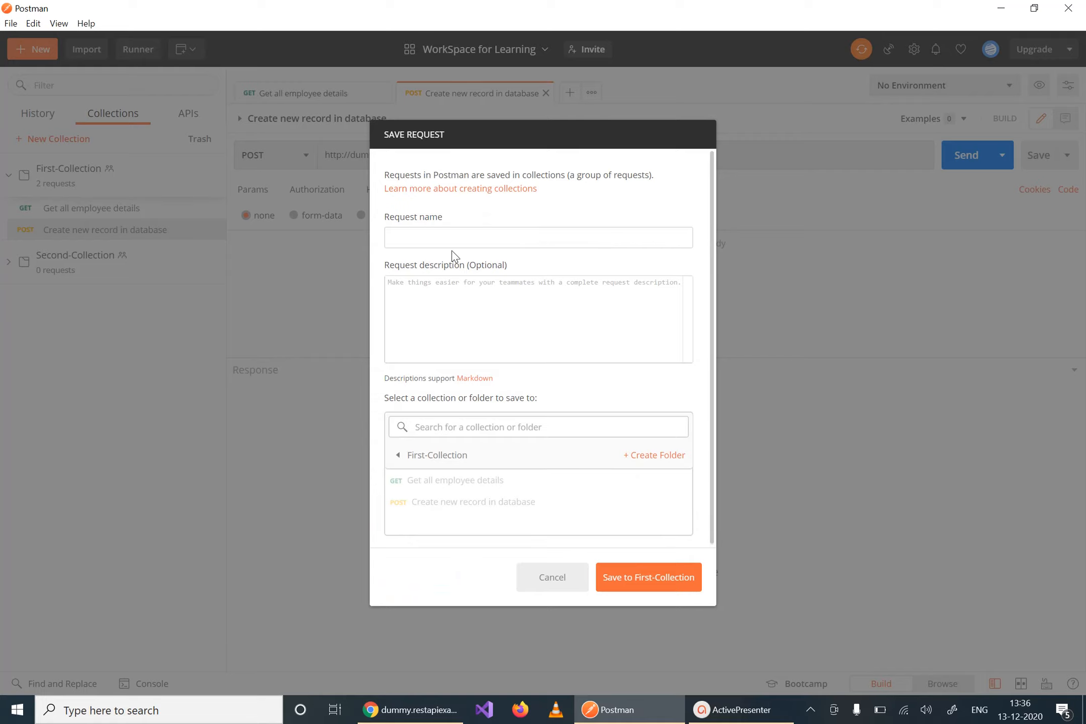
type("del")
key("alt+Tab")
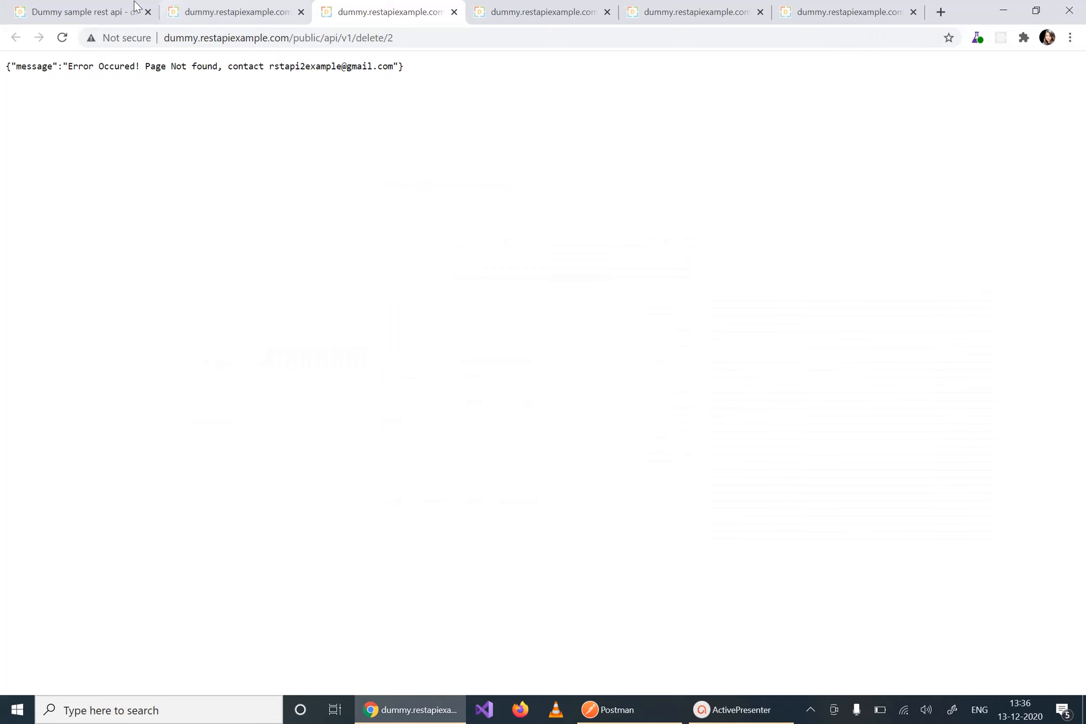
left_click(133, 11)
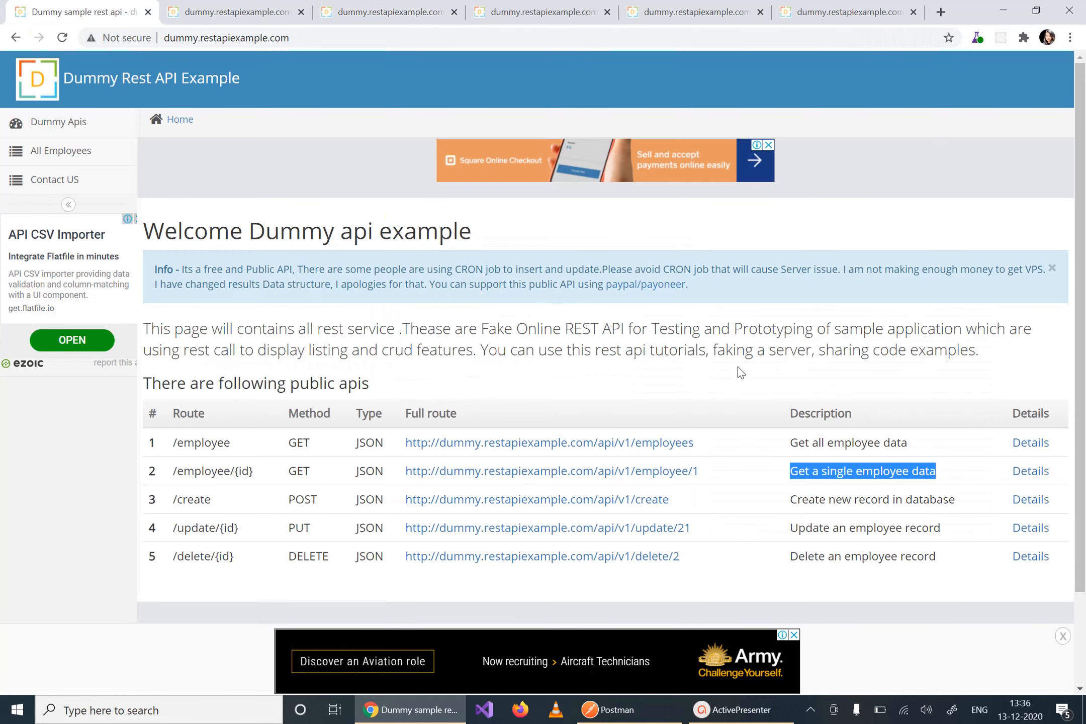
key("alt+Tab")
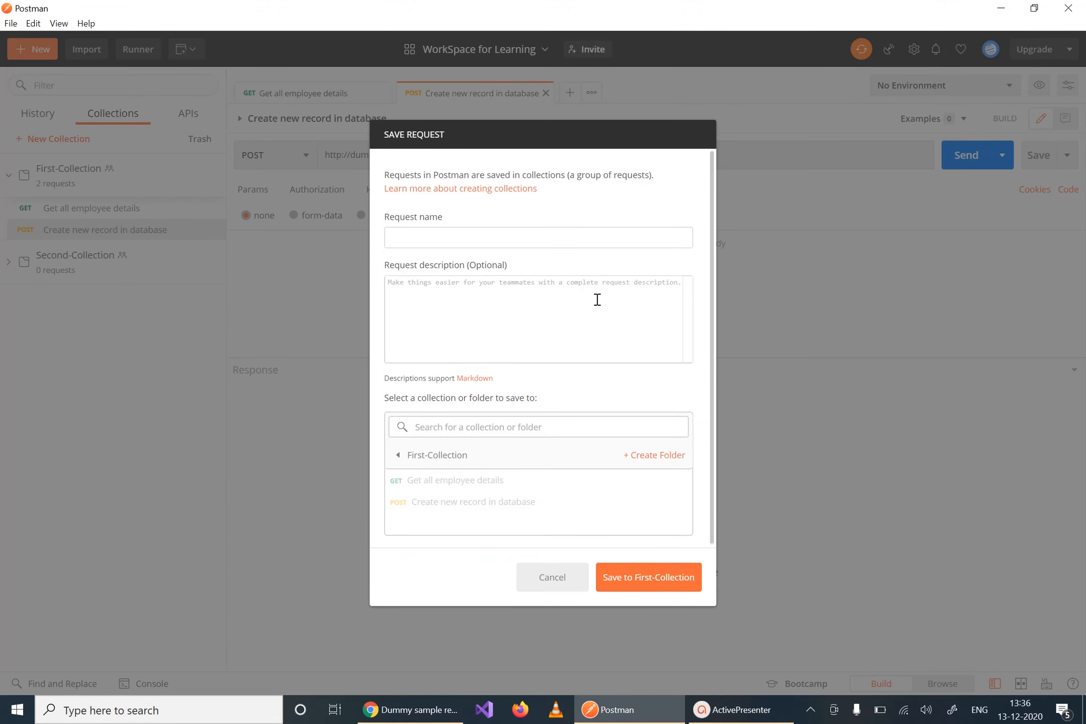
type("Get a single employee data")
key("BackSpace")
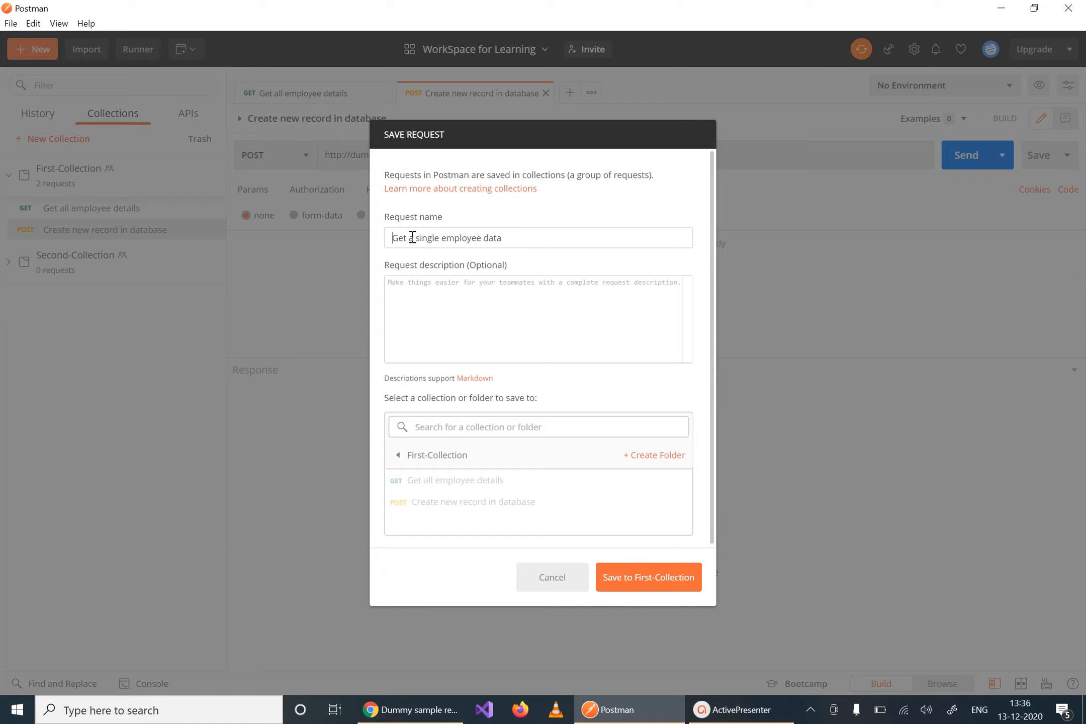
left_click(632, 581)
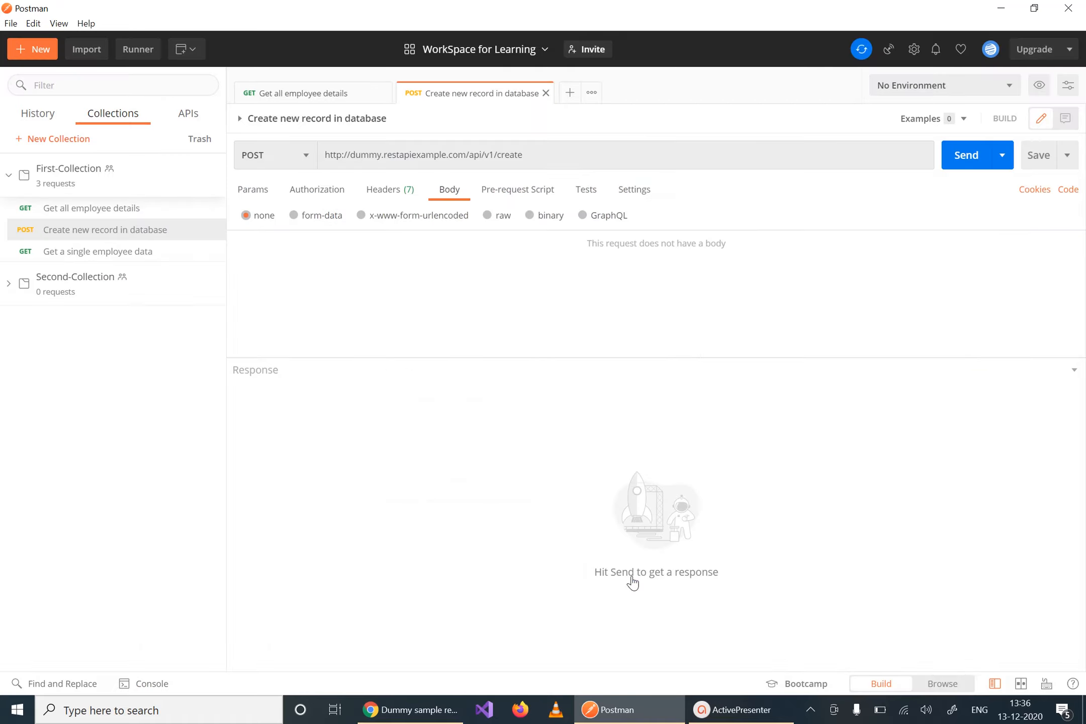
left_click(96, 251)
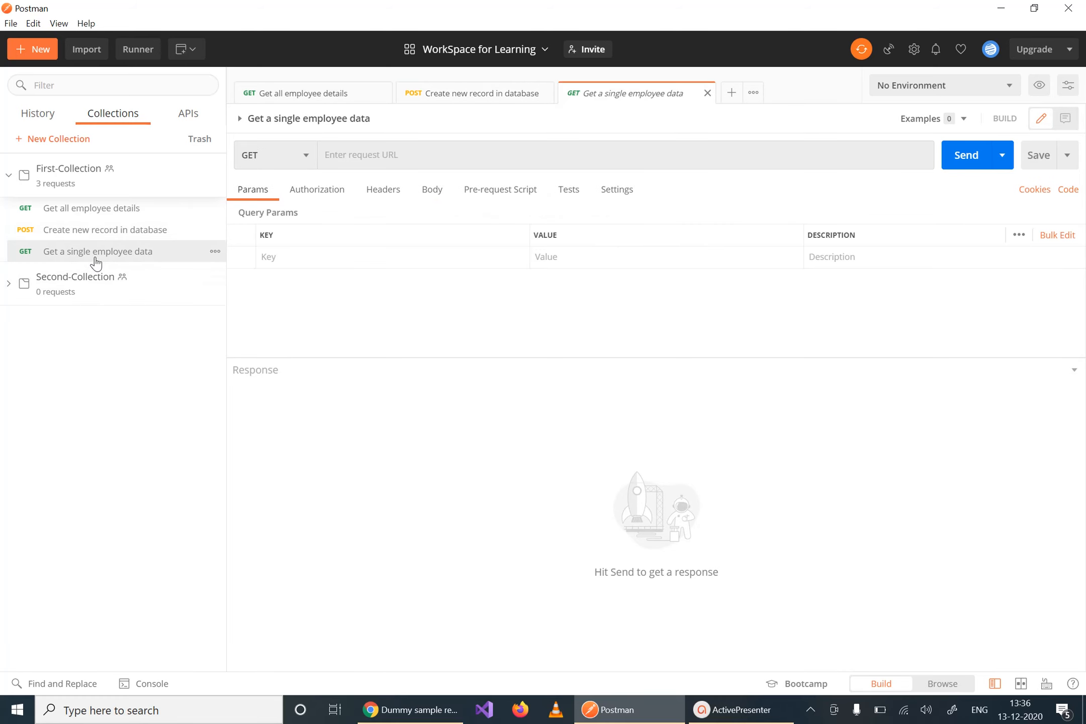
key("alt+Tab")
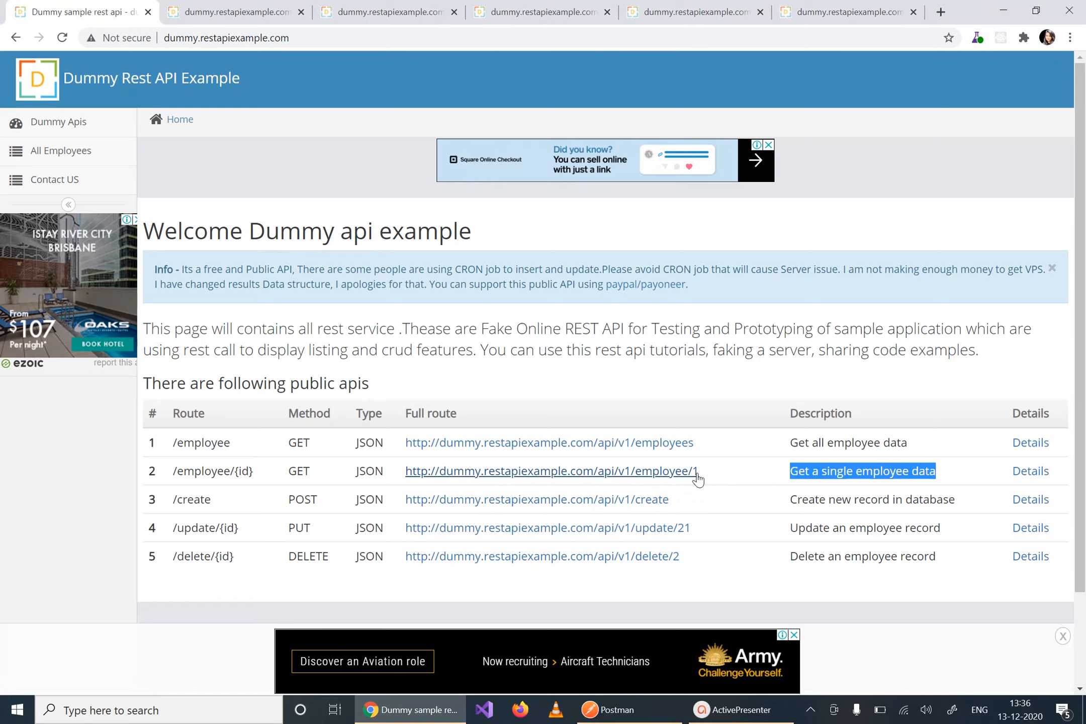
left_click(644, 475)
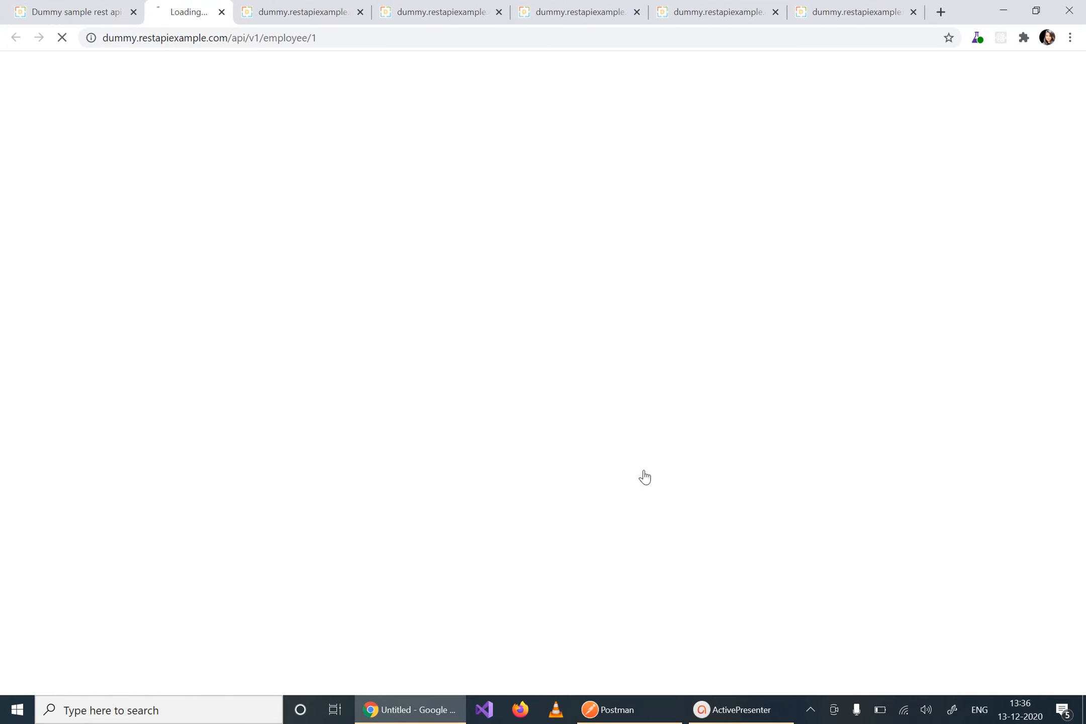
left_click(315, 36)
key("ctrl+c")
key("alt+Tab")
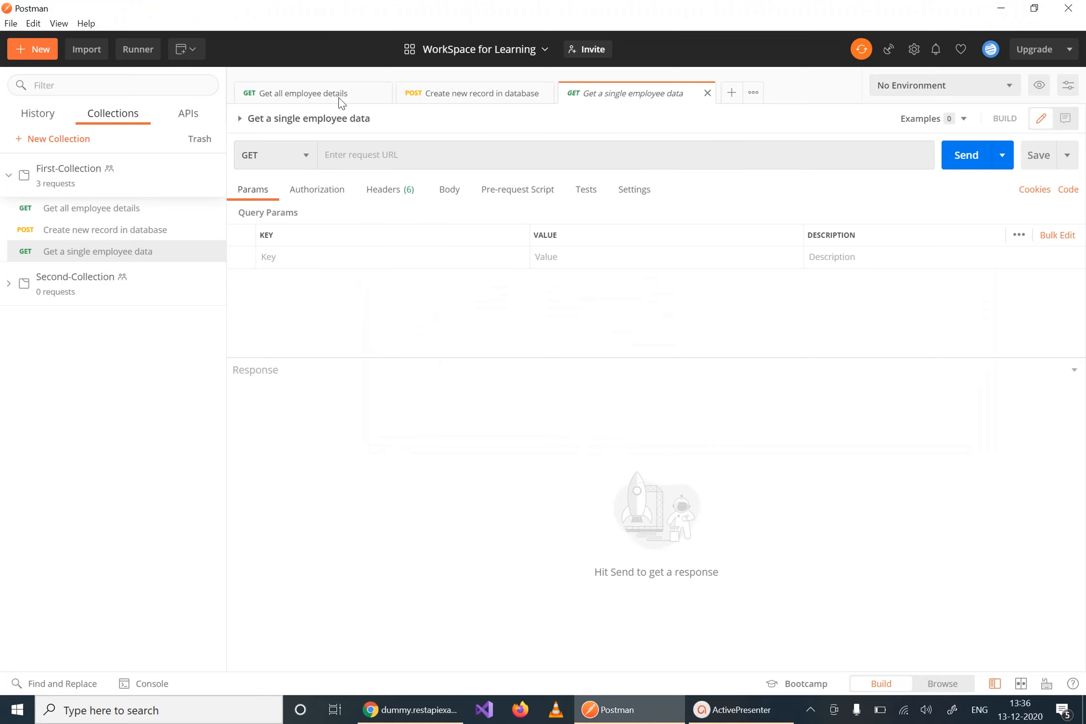
left_click(401, 153)
key("ctrl+v")
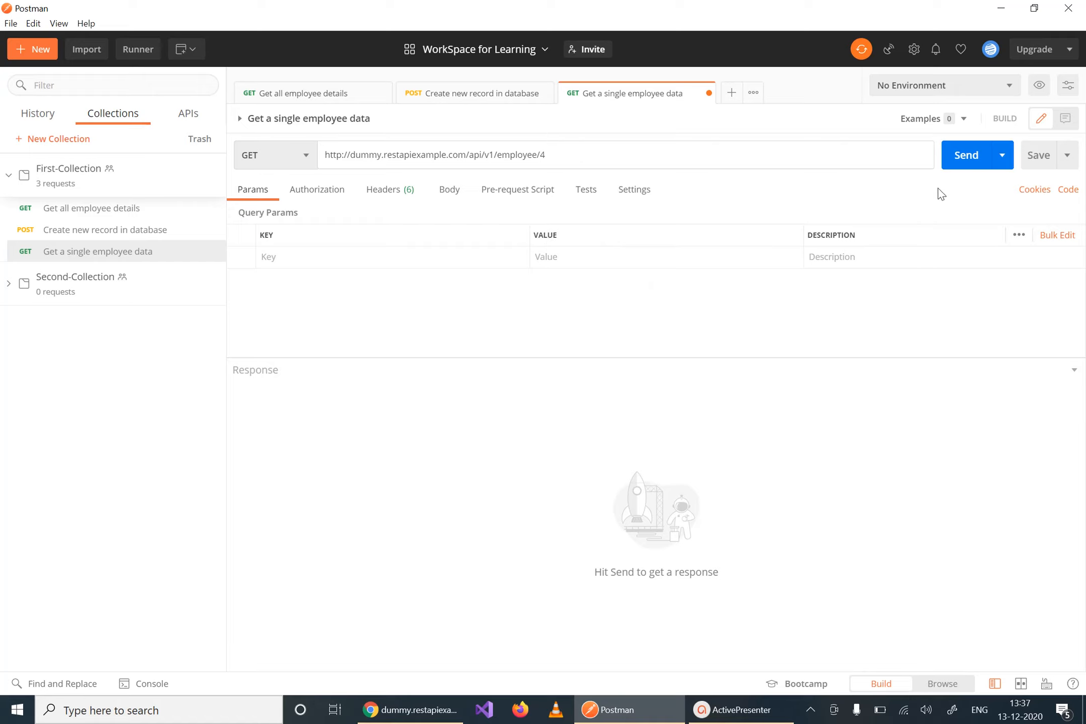
left_click(962, 158)
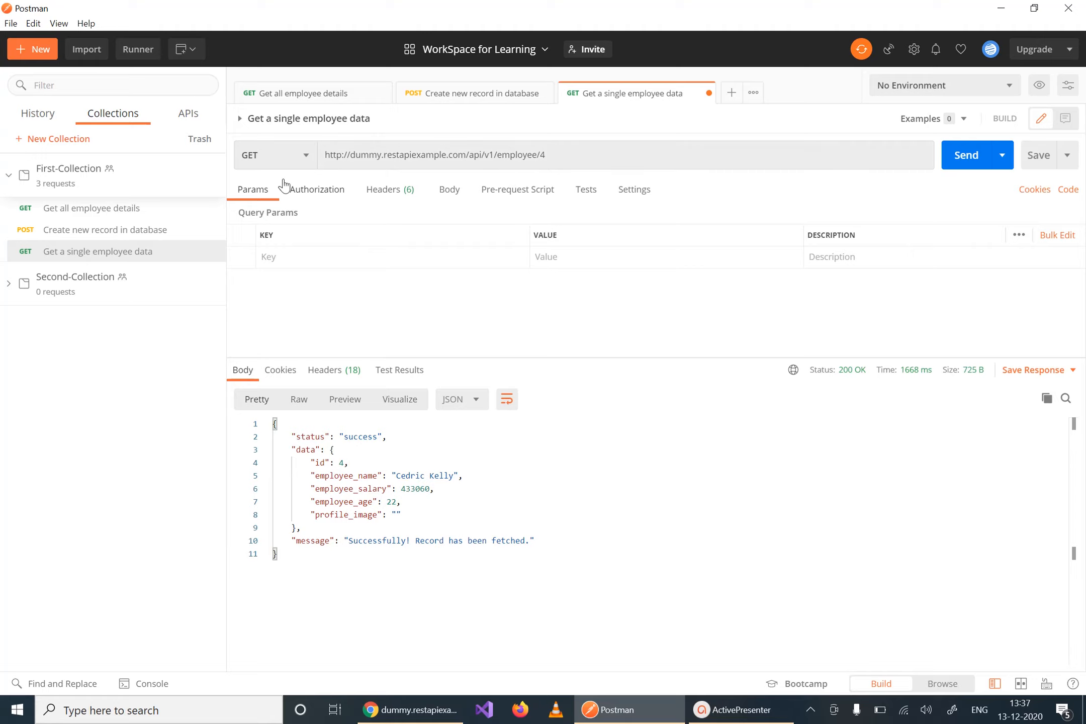
Compare the record with id 4 in the "Get all employee details" response with the single-employee response, highlighting the employee name
left_click(88, 216)
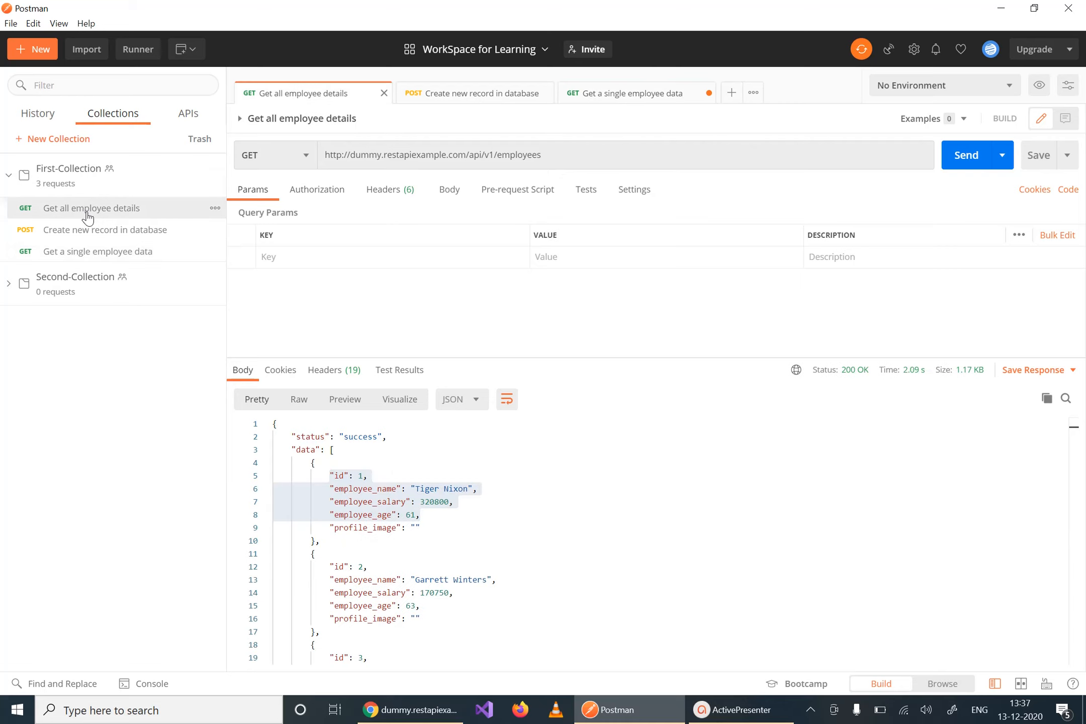
left_click_drag(1075, 442, 1075, 471)
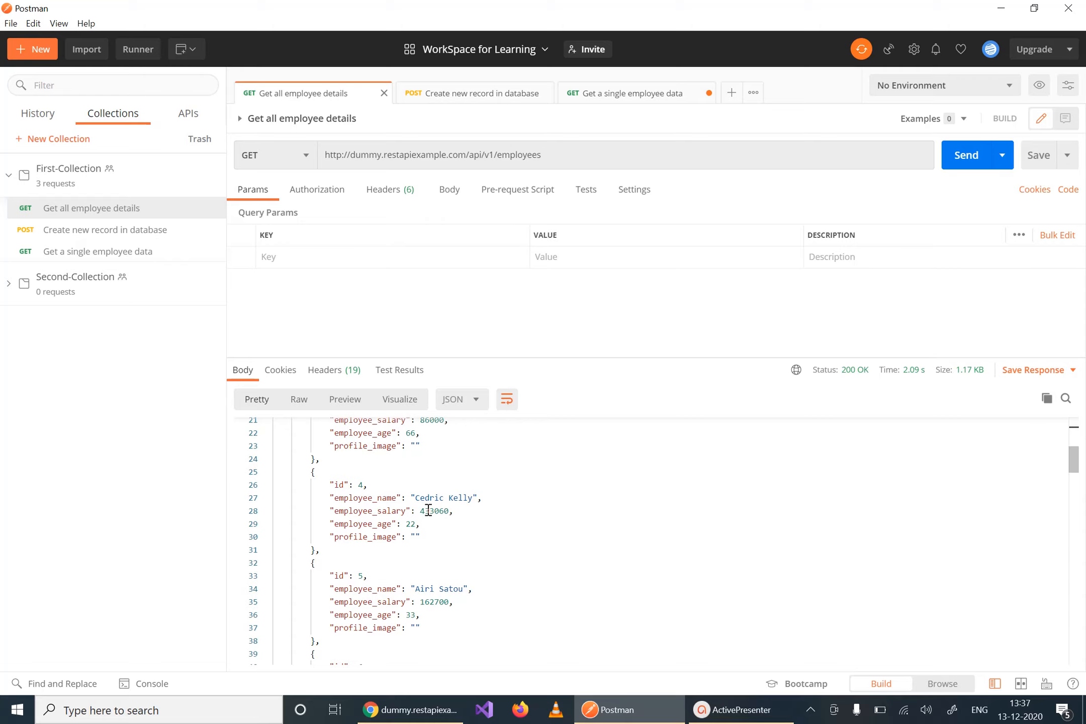
left_click(87, 259)
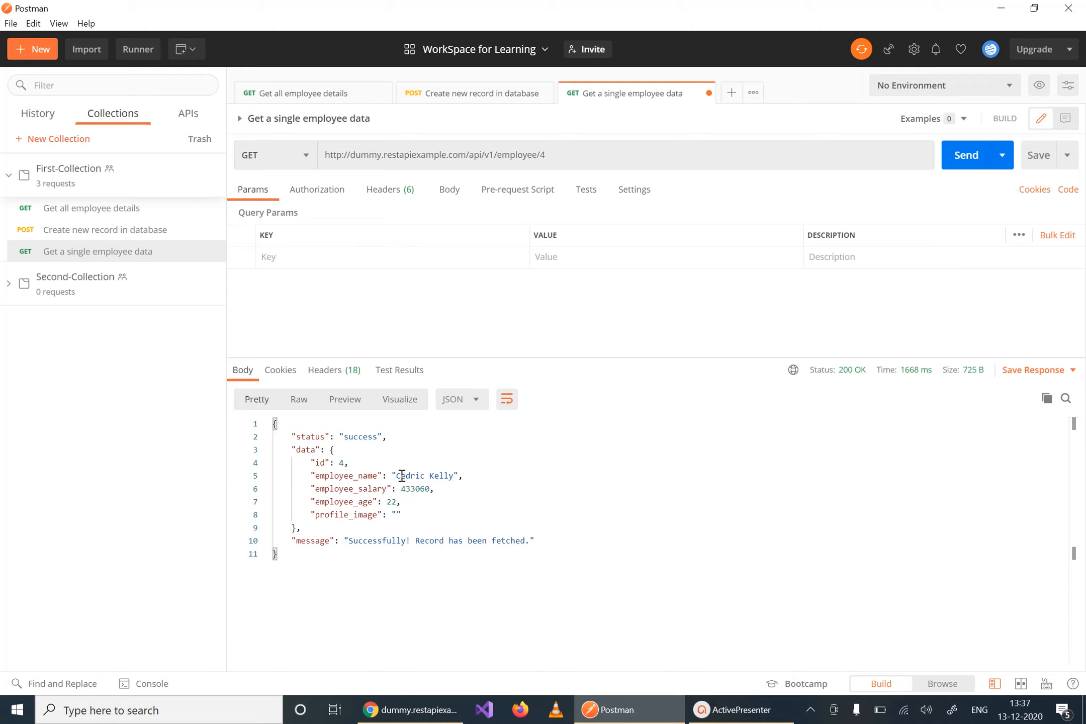
left_click_drag(393, 475, 476, 475)
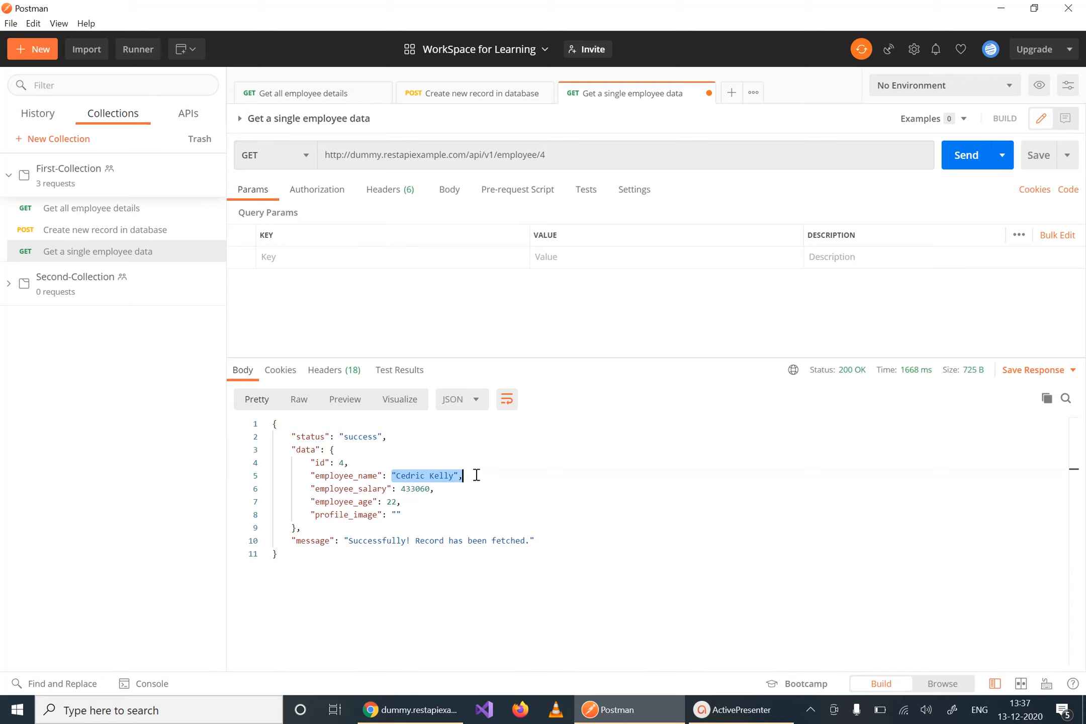